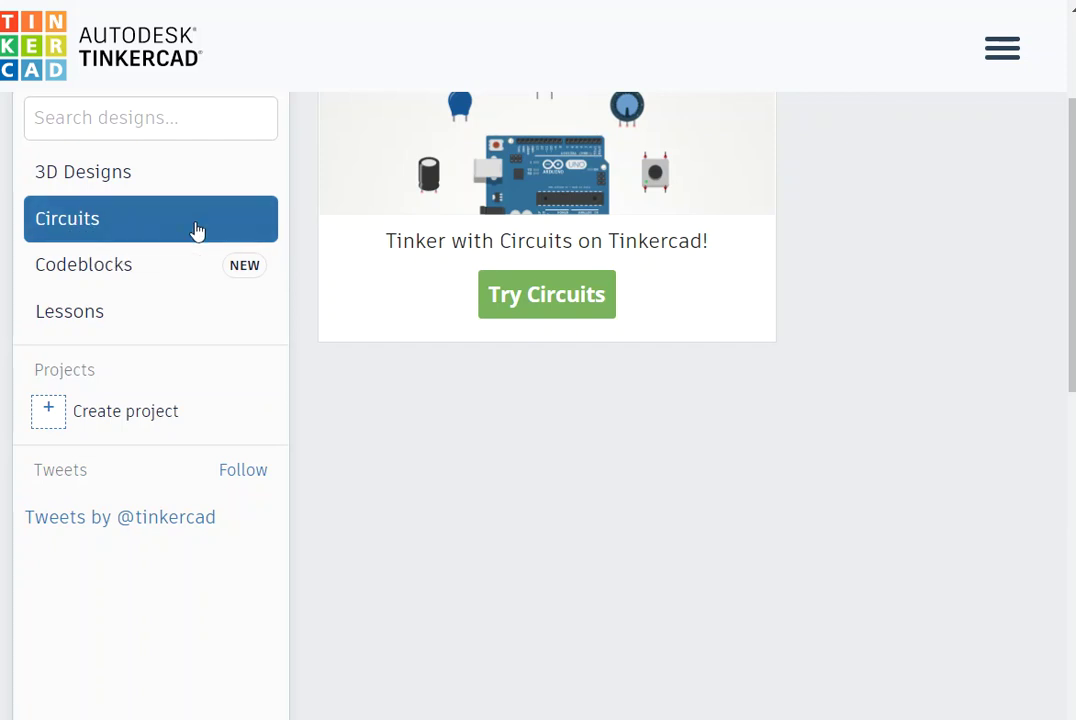
Start a new circuit and place an Arduino Uno R3 from the basic components on the workplane.
scroll(937, 468, "up", 1)
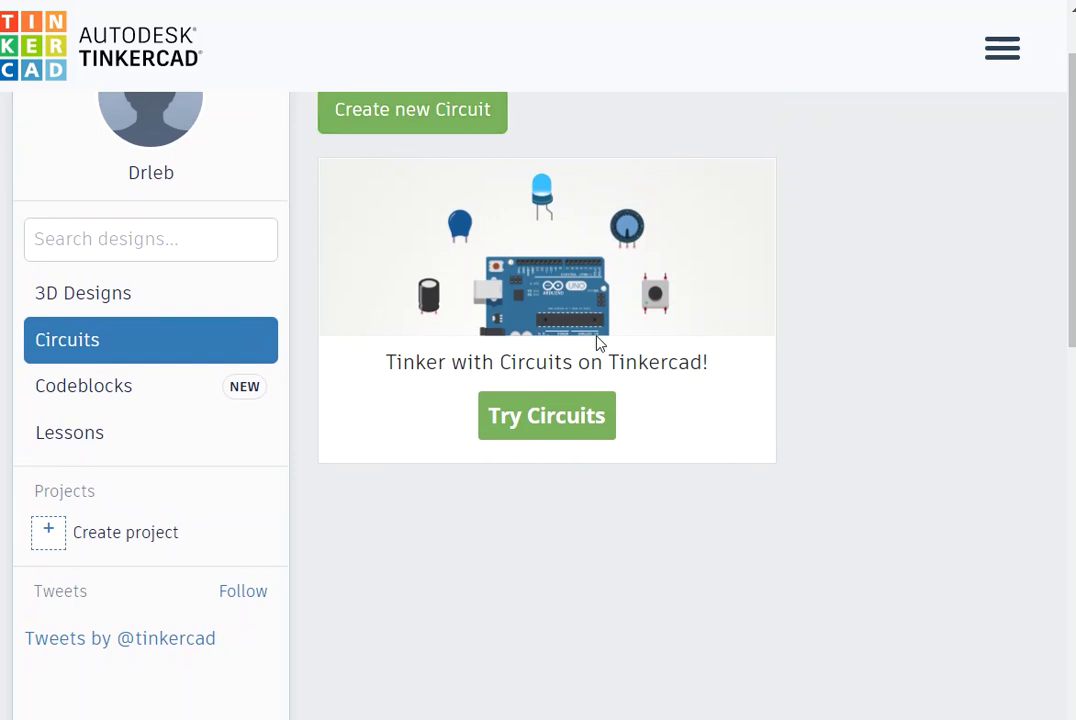
left_click(580, 415)
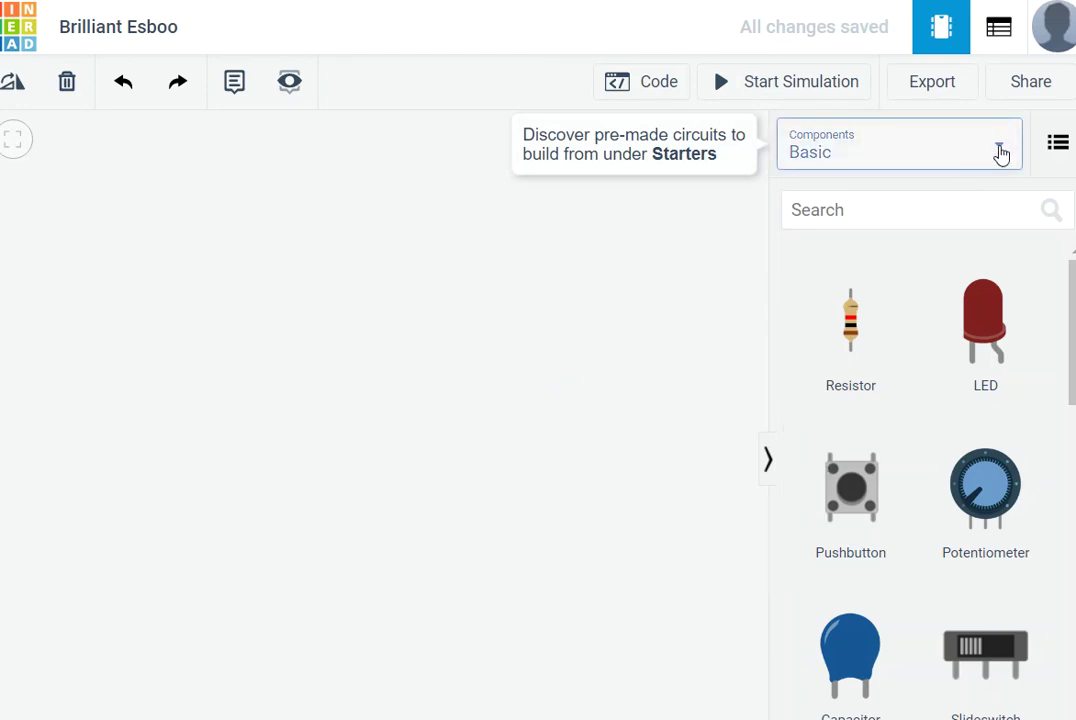
left_click(1005, 160)
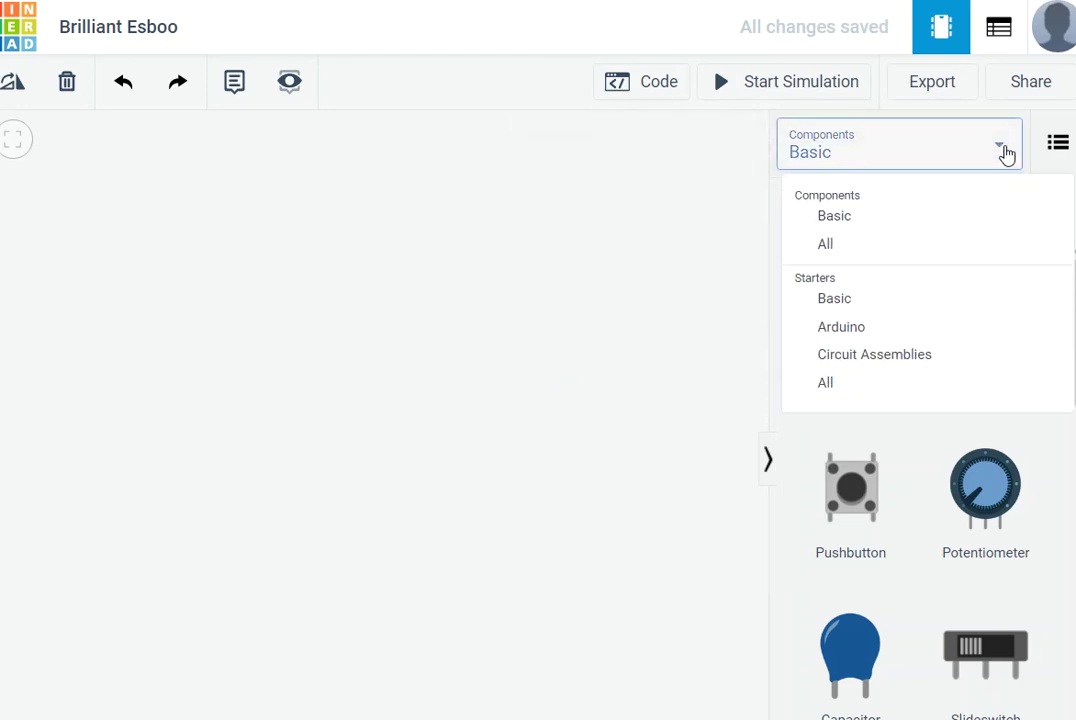
left_click(1005, 155)
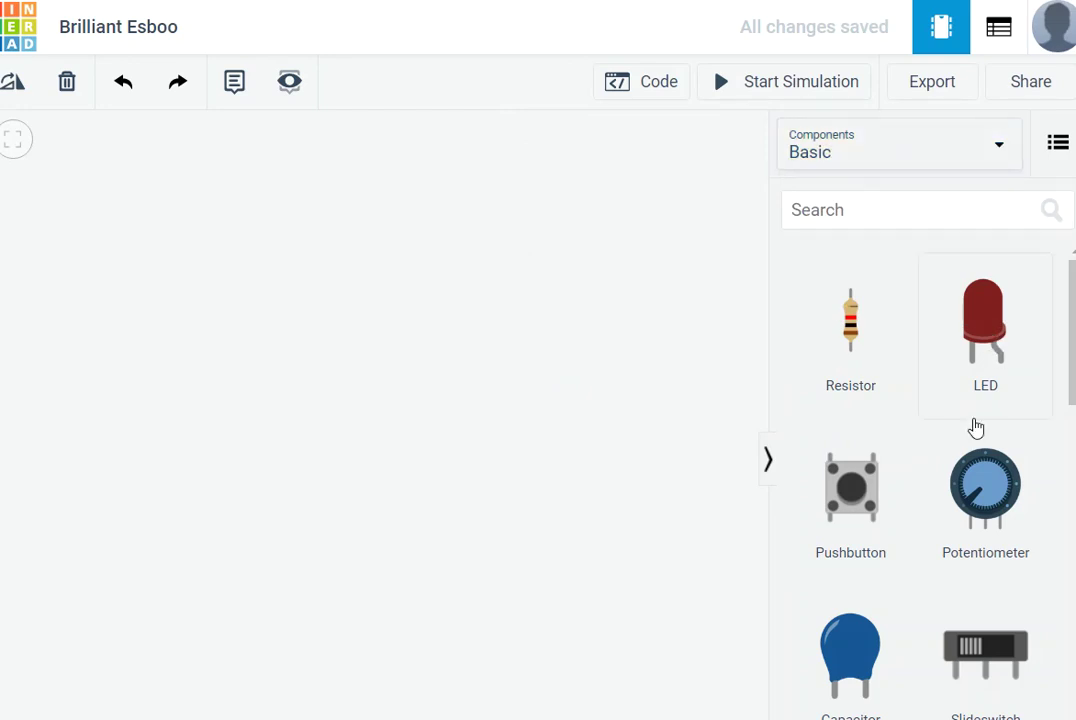
scroll(960, 463, "down", 3)
scroll(960, 466, "down", 3)
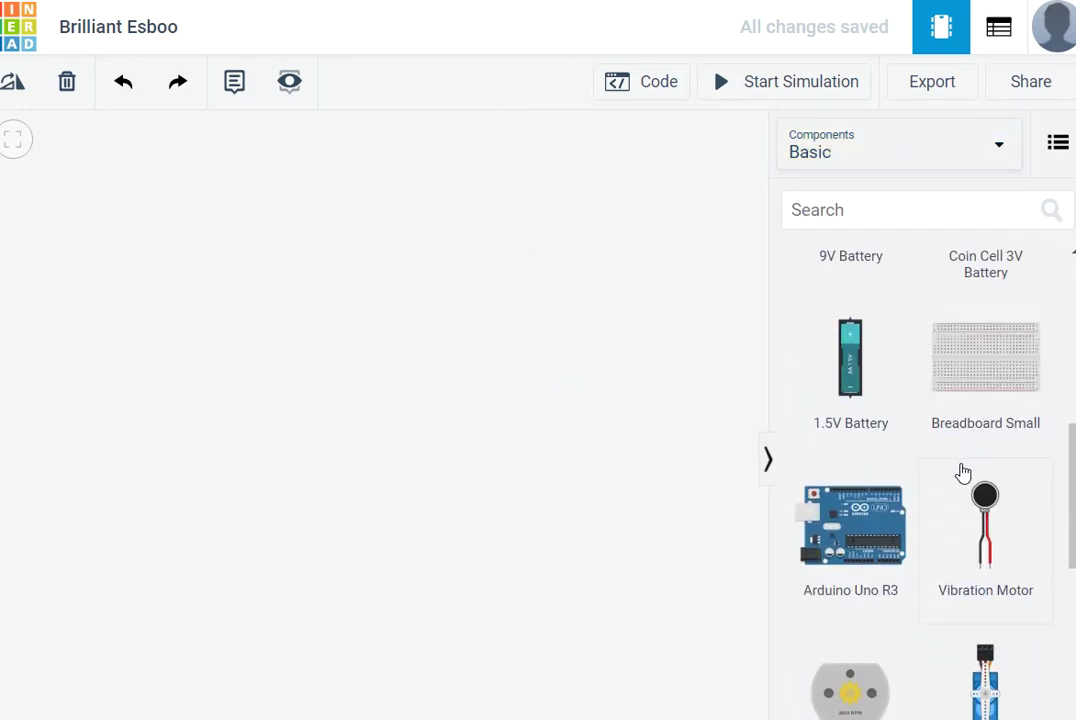
left_click_drag(855, 533, 391, 422)
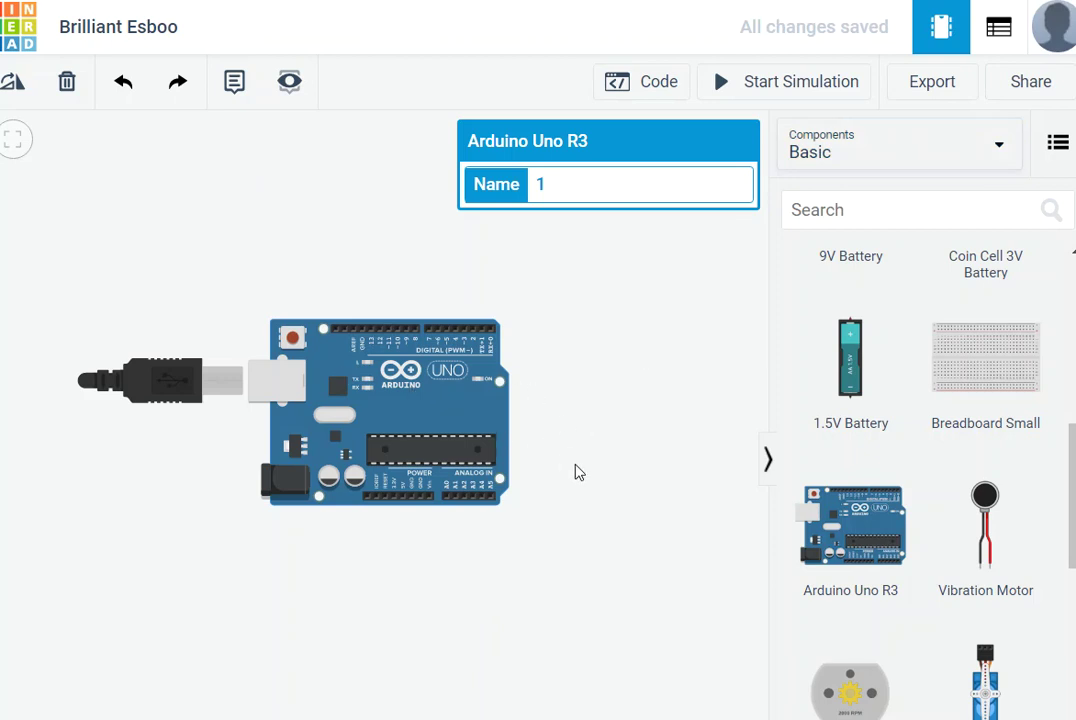
Reposition the Arduino Uno board near the centre of the workplane.
scroll(550, 473, "up", 5)
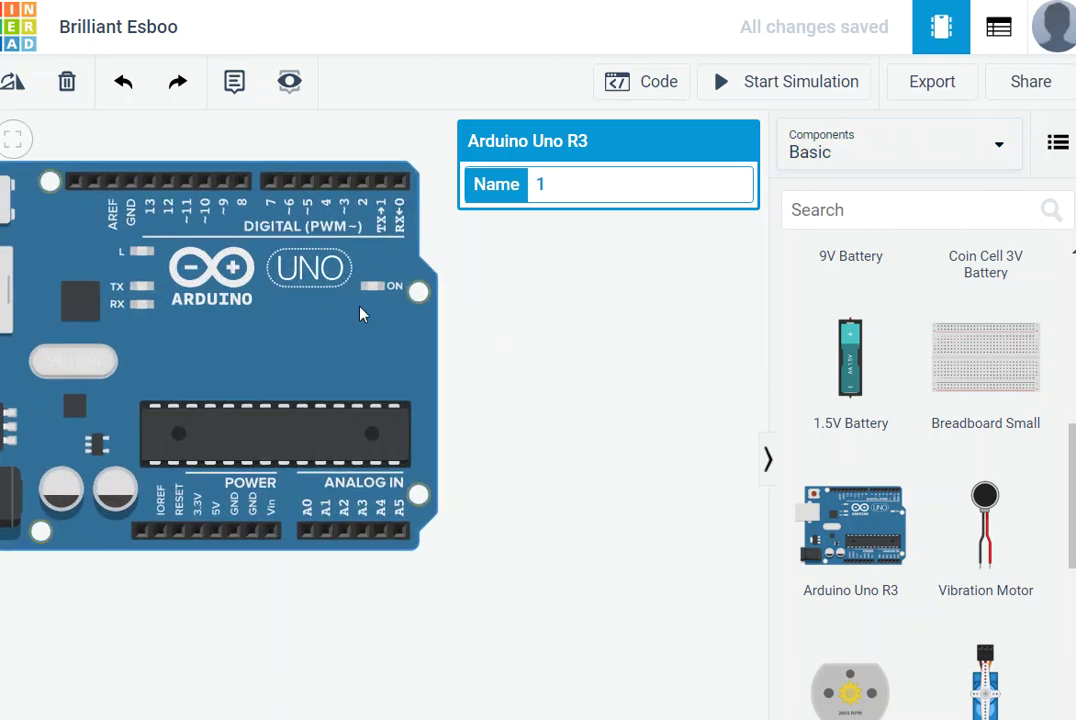
scroll(330, 323, "down", 1)
left_click_drag(330, 323, 584, 404)
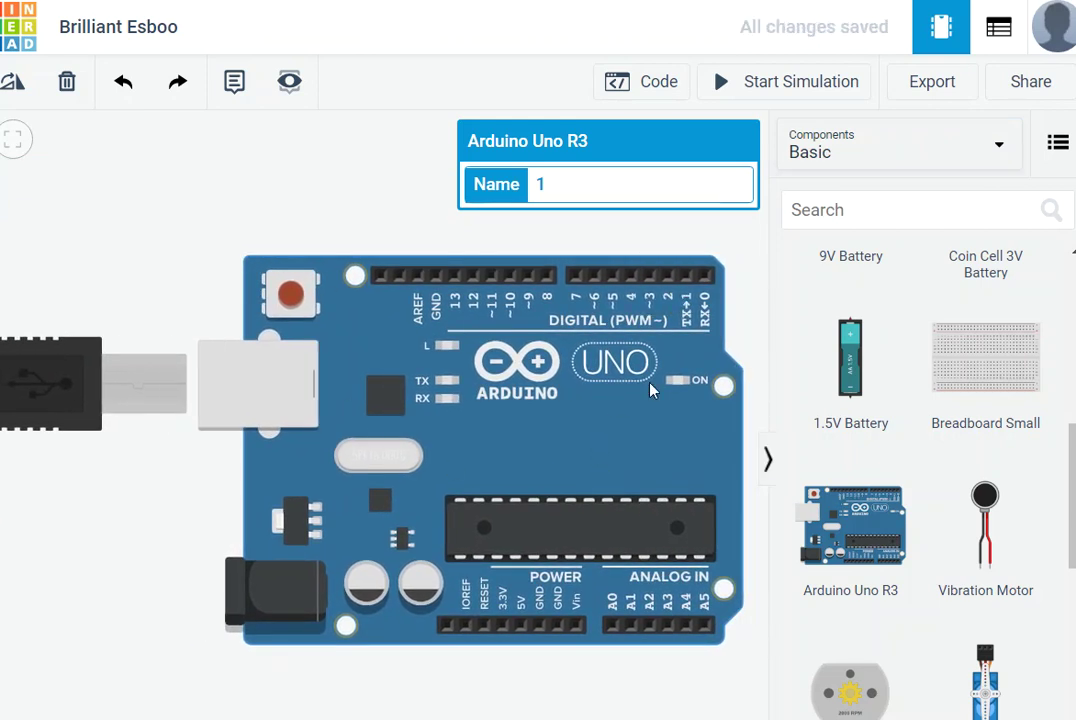
key("Left")
key("Left")
key("Up")
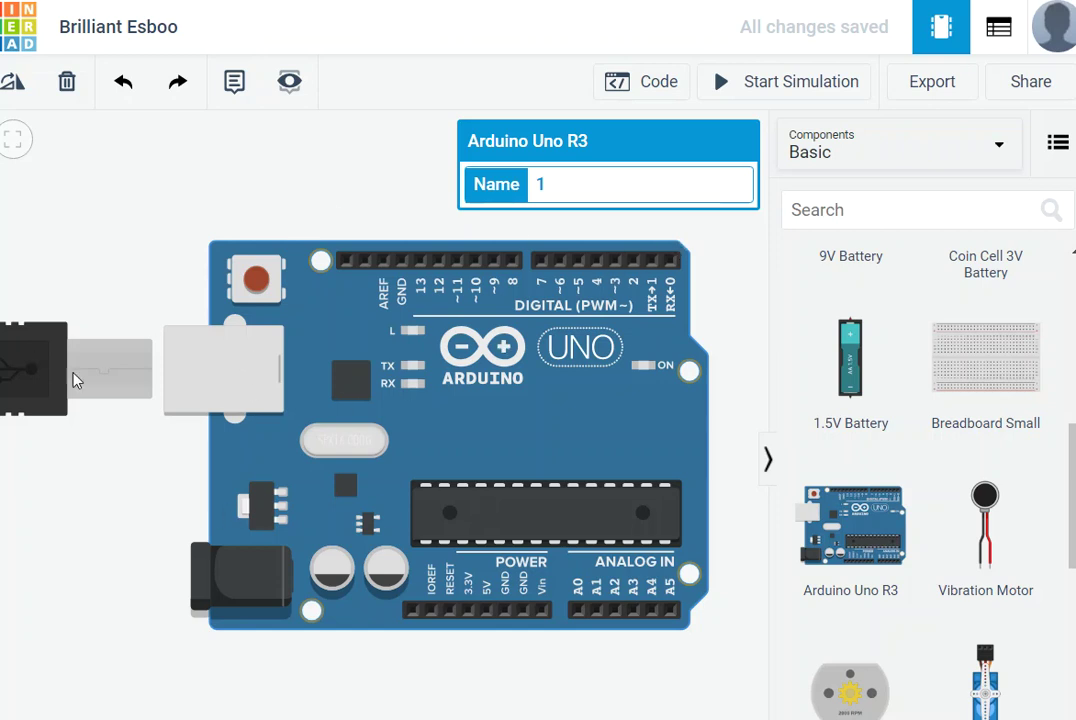
Examine the Arduino board's USB cable and connector, along with the whole board.
left_click_drag(202, 388, 358, 391)
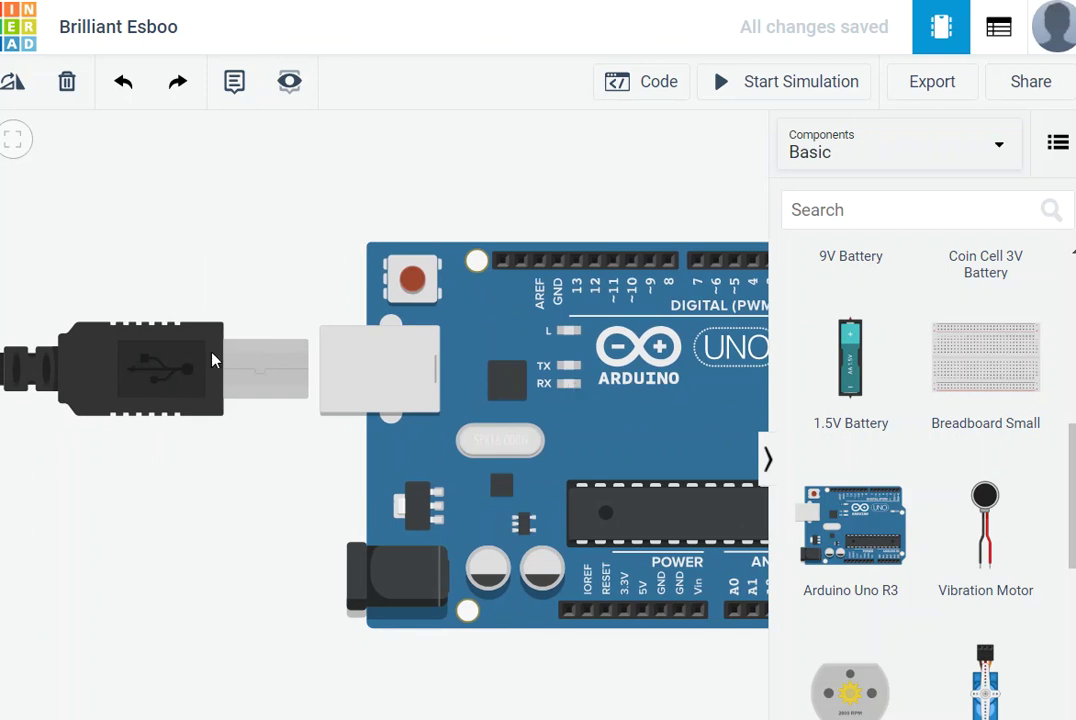
left_click_drag(649, 375, 516, 412)
scroll(504, 423, "down", 5)
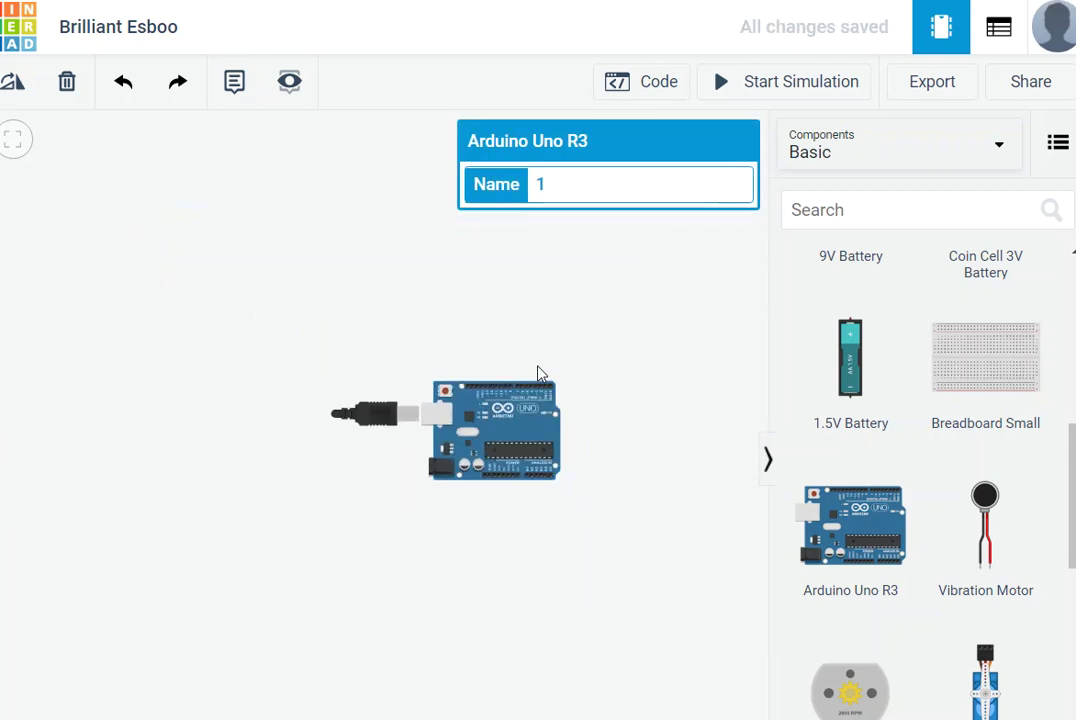
scroll(538, 372, "up", 4)
scroll(540, 375, "up", 2)
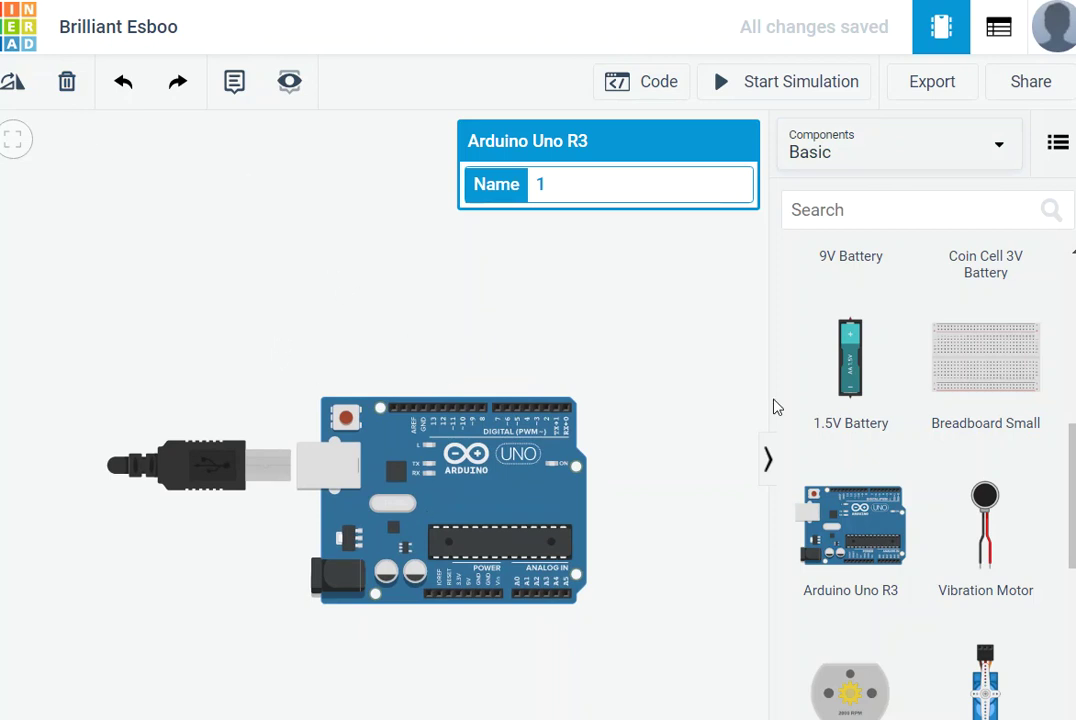
left_click(208, 229)
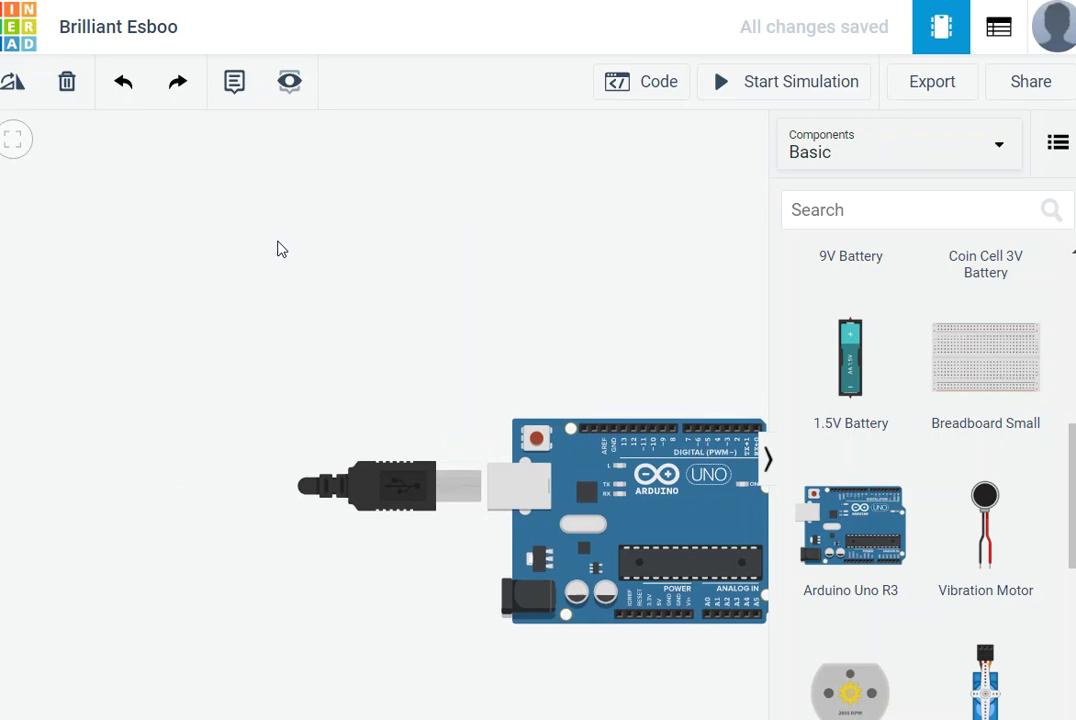
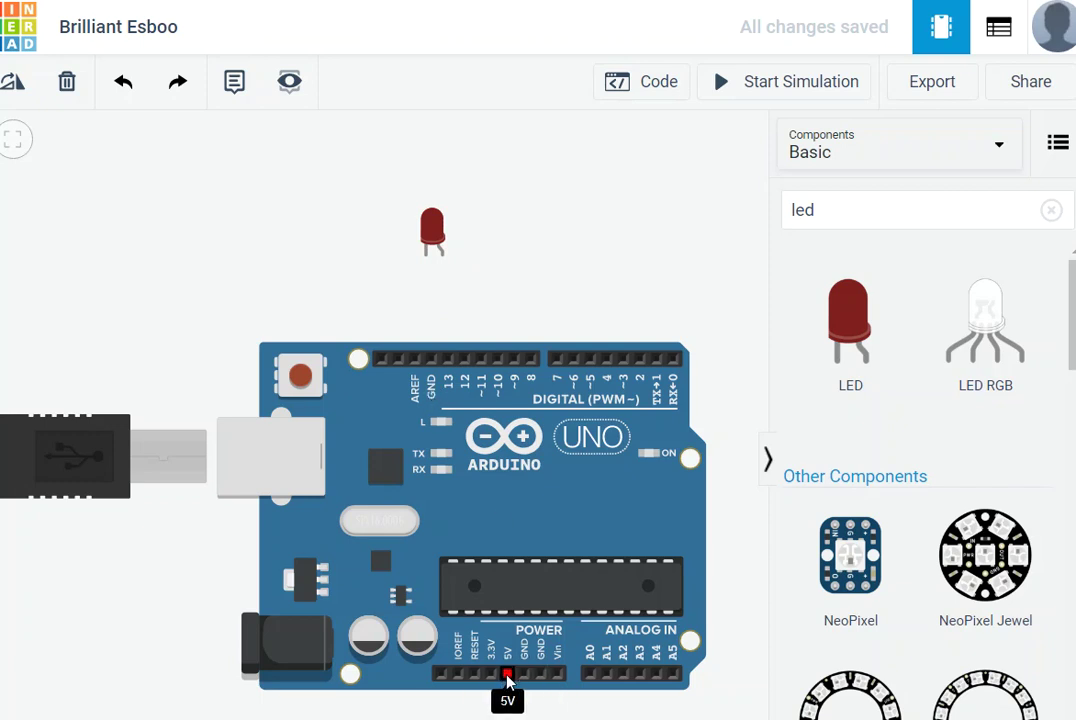
Move the Arduino board up just below the LED and look through the LED component results.
left_click_drag(515, 418, 508, 349)
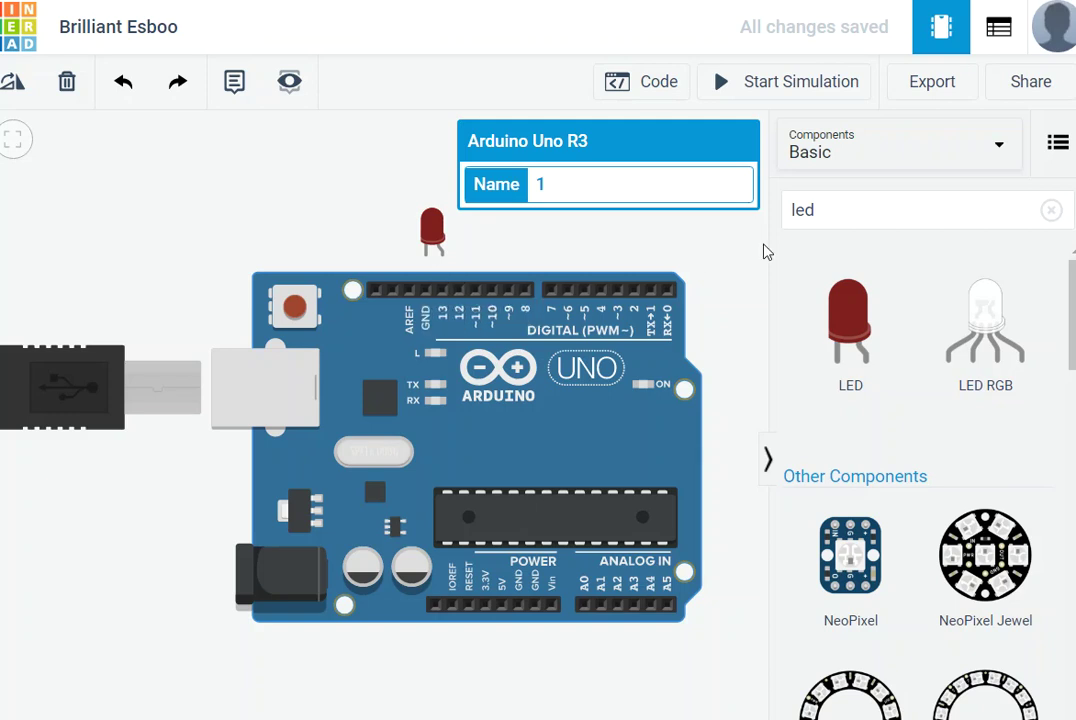
left_click(835, 210)
scroll(926, 312, "down", 7)
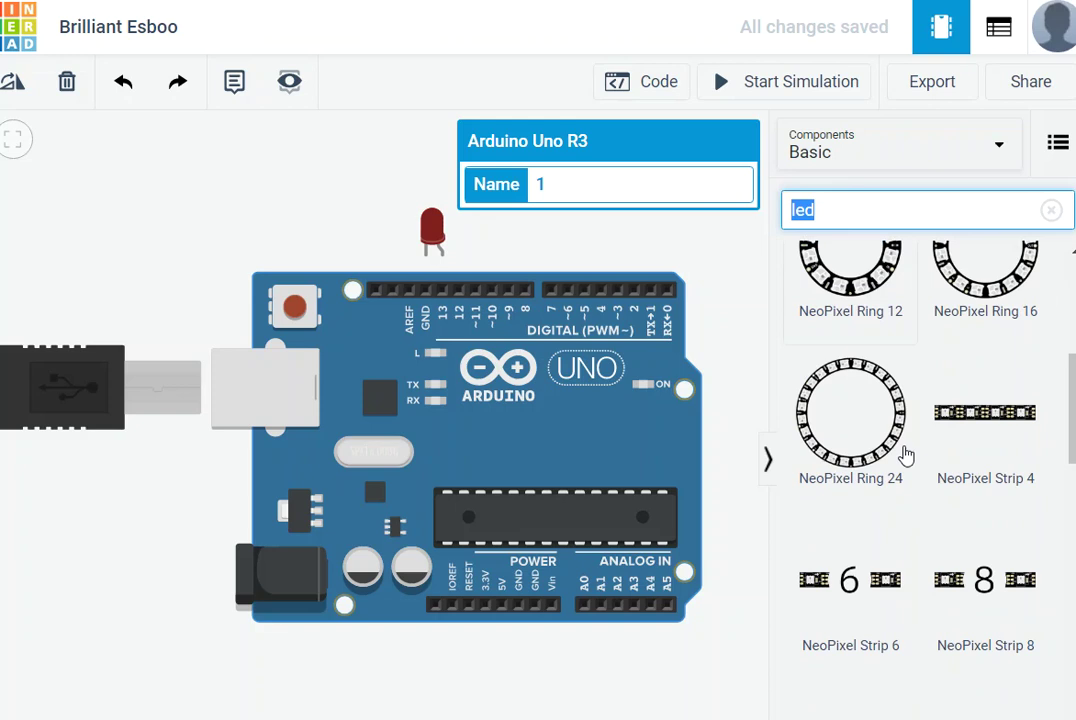
scroll(932, 527, "down", 5)
Search the components for "resist" and place a resistor beside the LED, above the Arduino board.
left_click(878, 212)
double_click(878, 212)
type("resi")
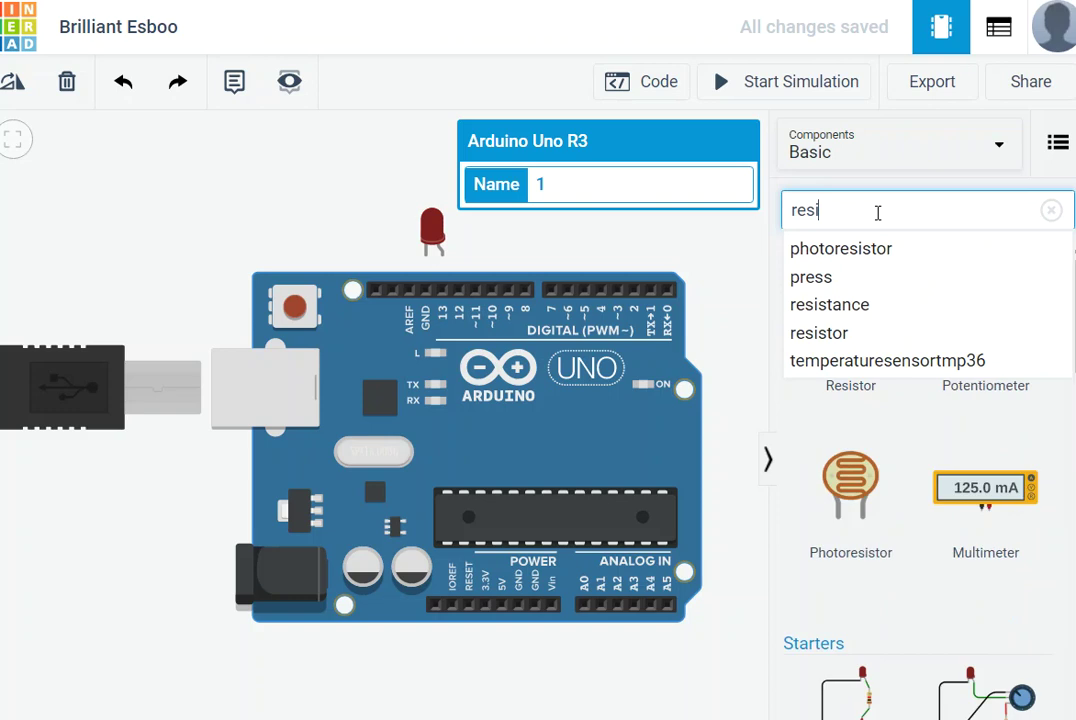
type("so")
key("BackSpace")
type("t")
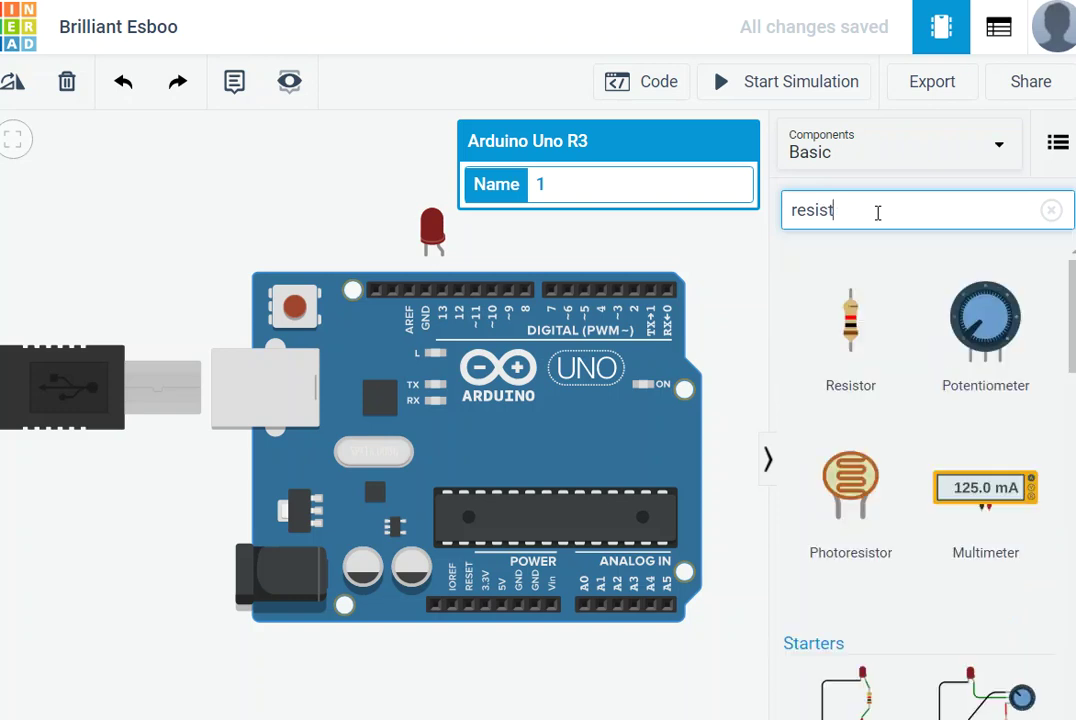
left_click_drag(853, 355, 512, 208)
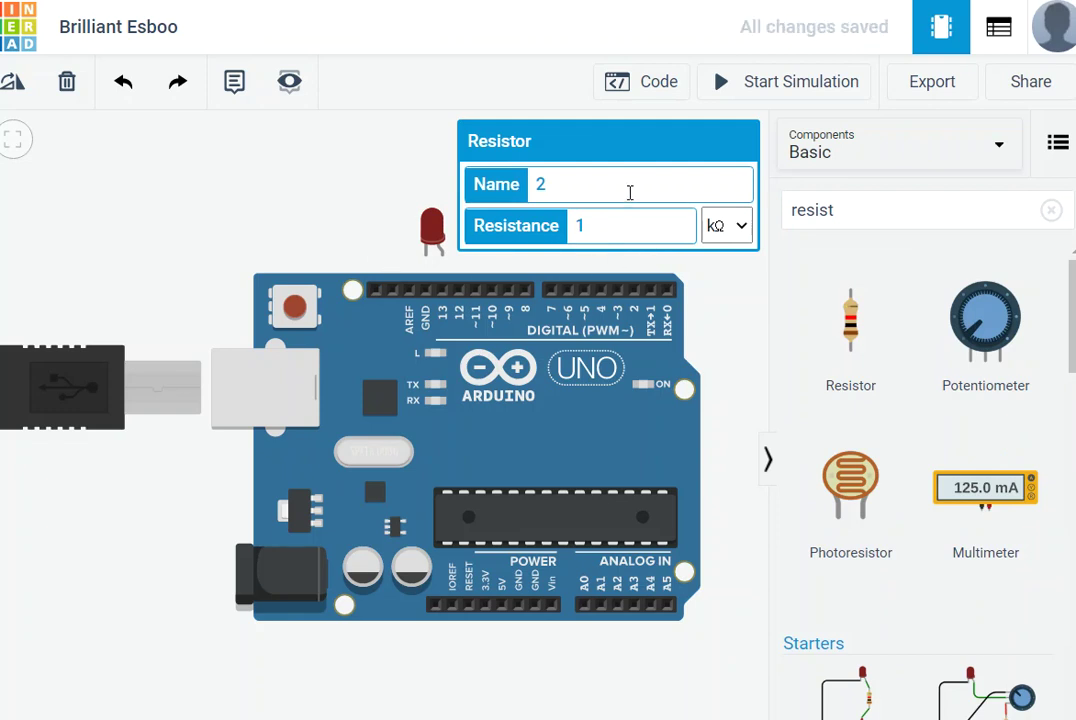
Move the LED higher above the Arduino board's digital pins.
left_click(380, 171)
left_click(505, 205)
left_click(350, 206)
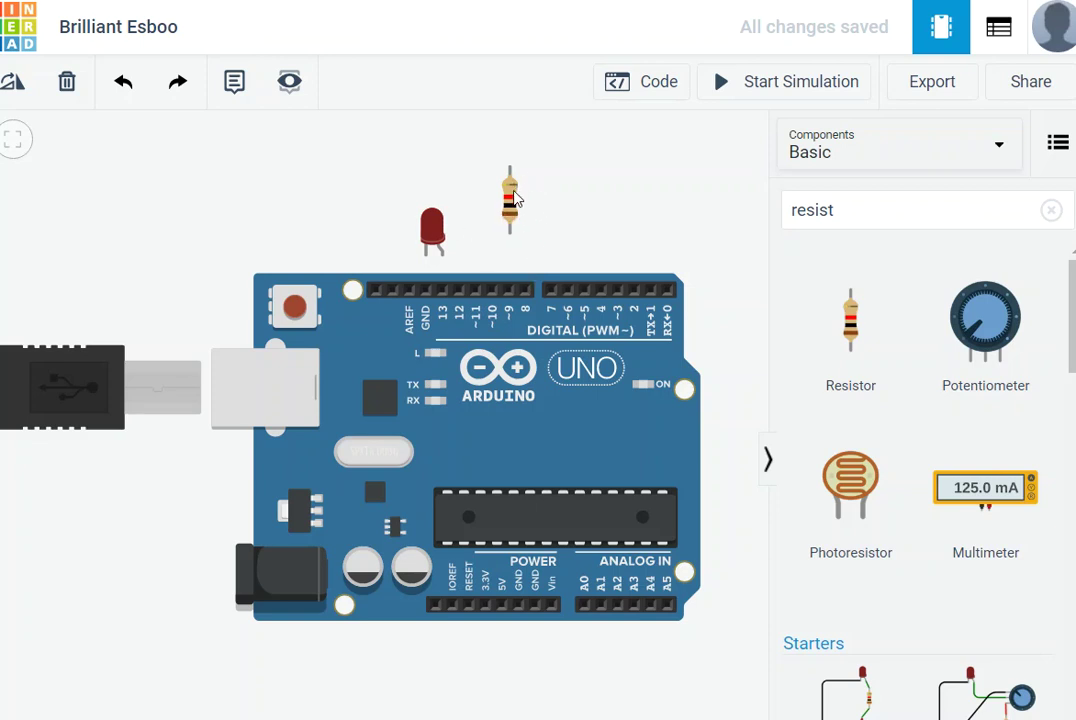
left_click_drag(433, 242, 433, 173)
left_click(583, 268)
Place the resistor directly below the LED so that its upper terminal meets the LED's bent leg.
left_click_drag(505, 212, 443, 240)
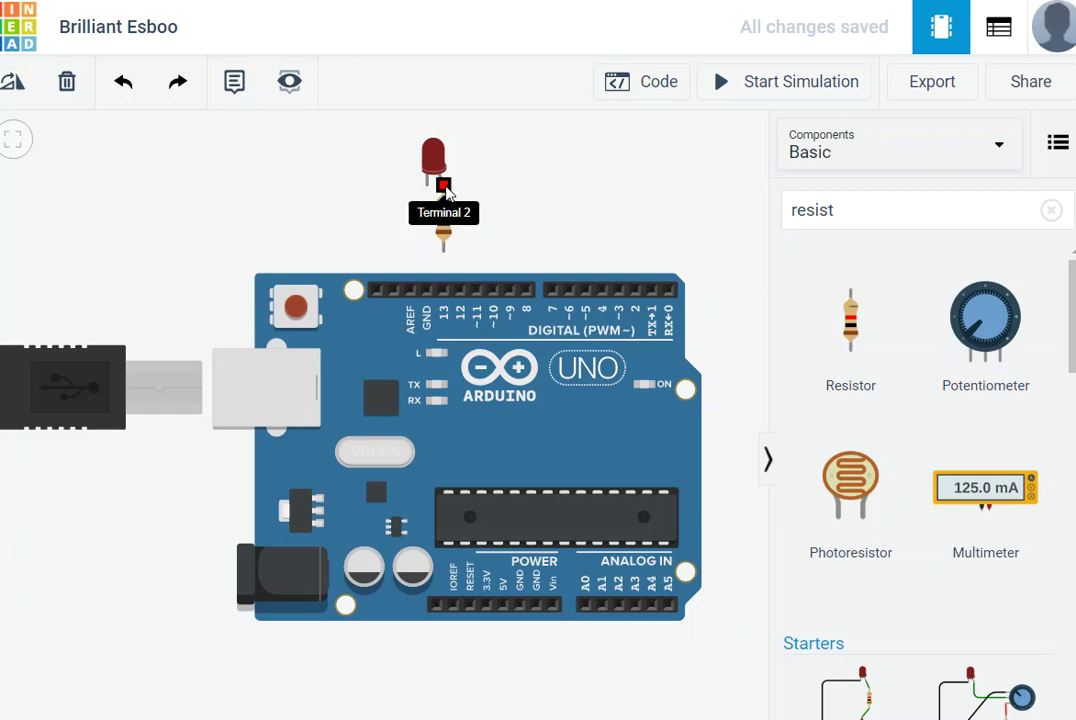
left_click_drag(444, 190, 427, 172)
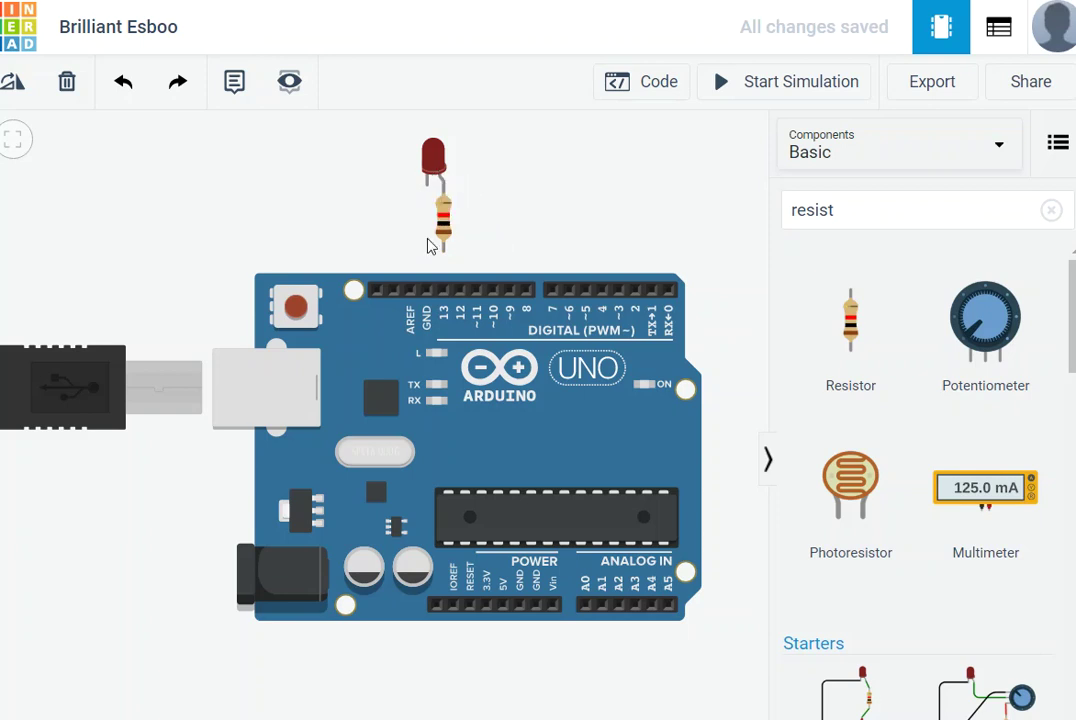
mouse_move(478, 136)
left_mouse_down()
mouse_move(450, 138)
mouse_move(576, 175)
mouse_move(511, 98)
mouse_move(609, 398)
mouse_move(507, 163)
mouse_move(474, 143)
left_mouse_up()
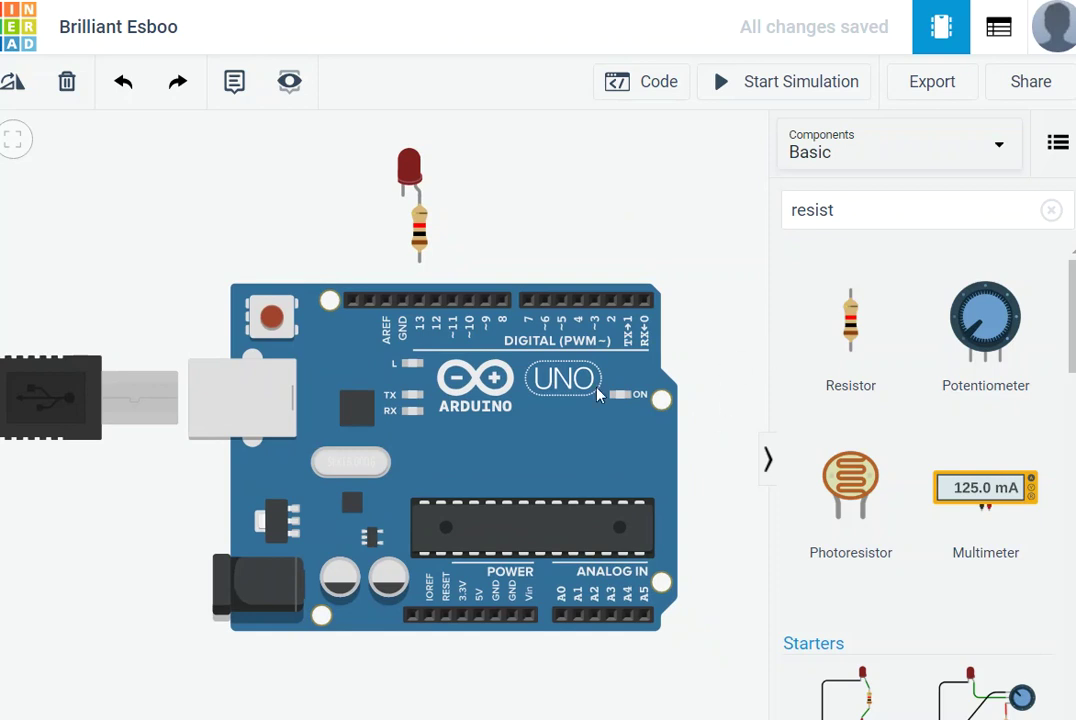
left_click(421, 197)
left_click(419, 210)
scroll(745, 513, "down", 2)
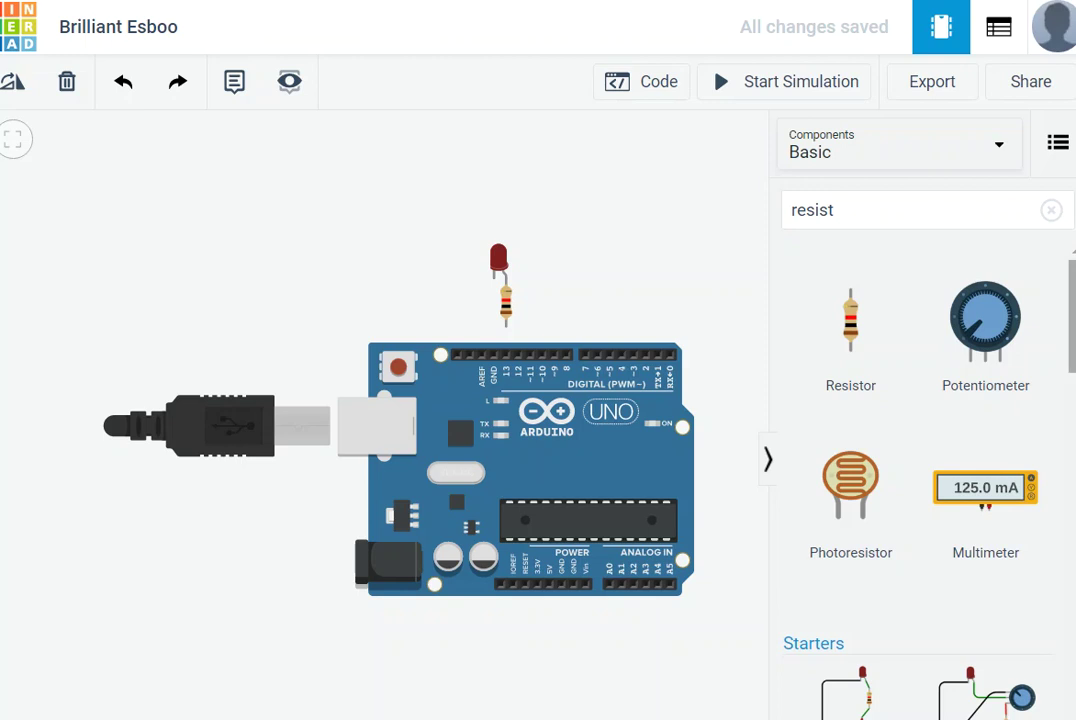
Insert the LED Switch starter circuit above the USB cable and inspect its coin cell battery and slideswitch.
scroll(1061, 459, "down", 5)
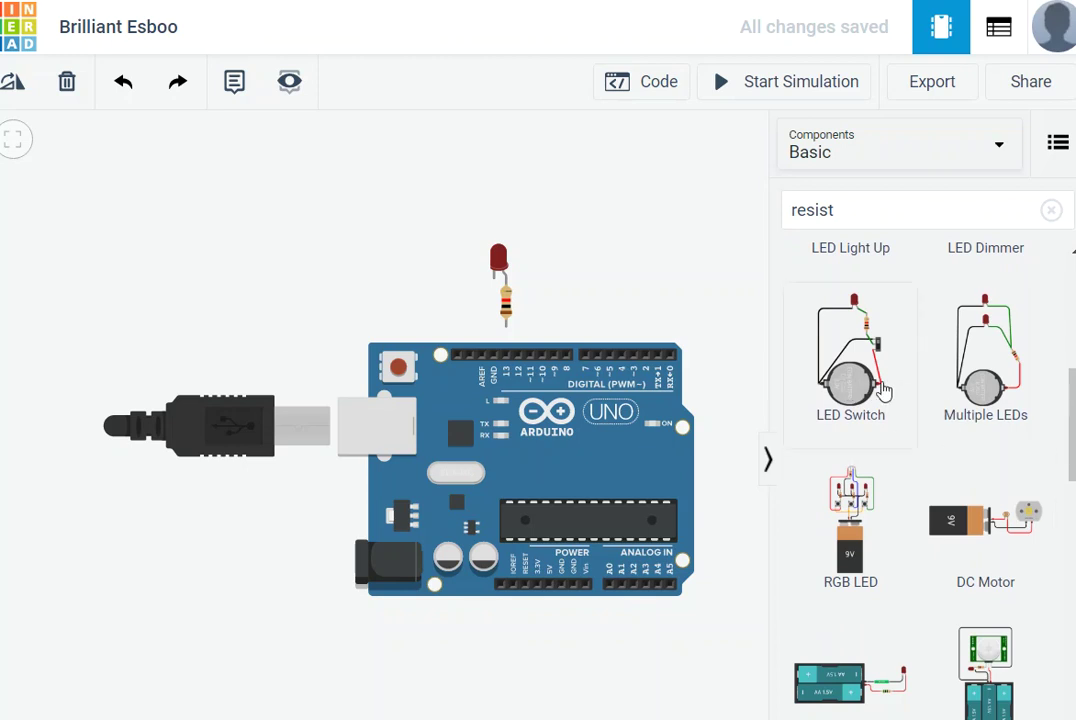
left_click_drag(850, 360, 278, 250)
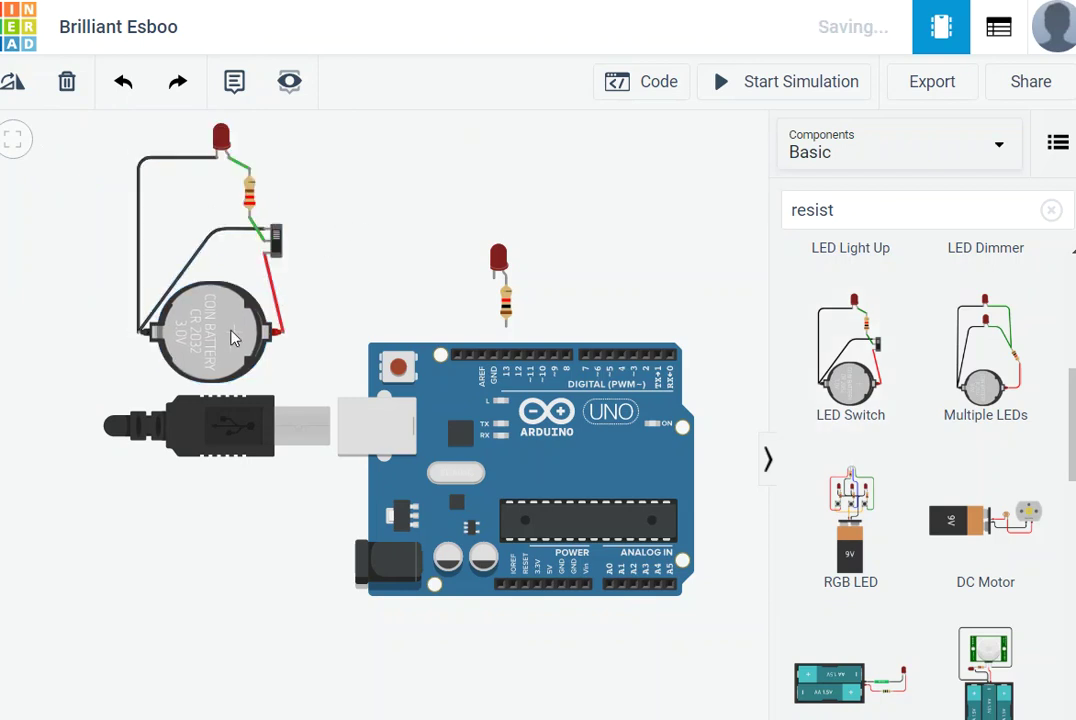
left_click(276, 243)
left_click(331, 204)
left_click(255, 340)
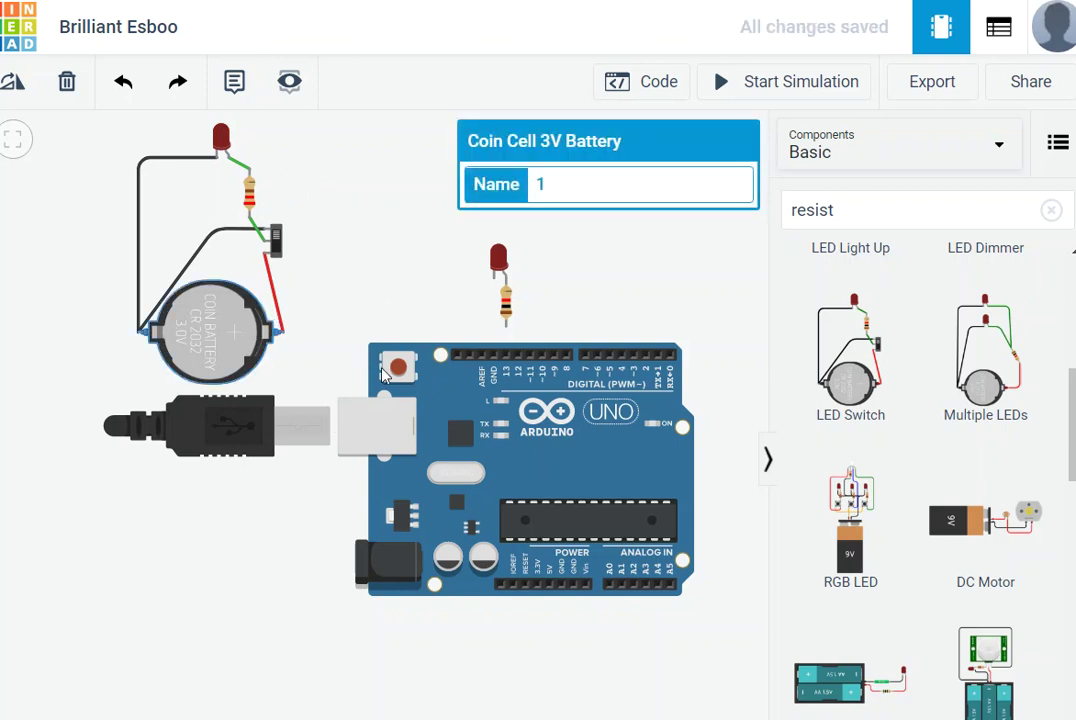
left_click(277, 244)
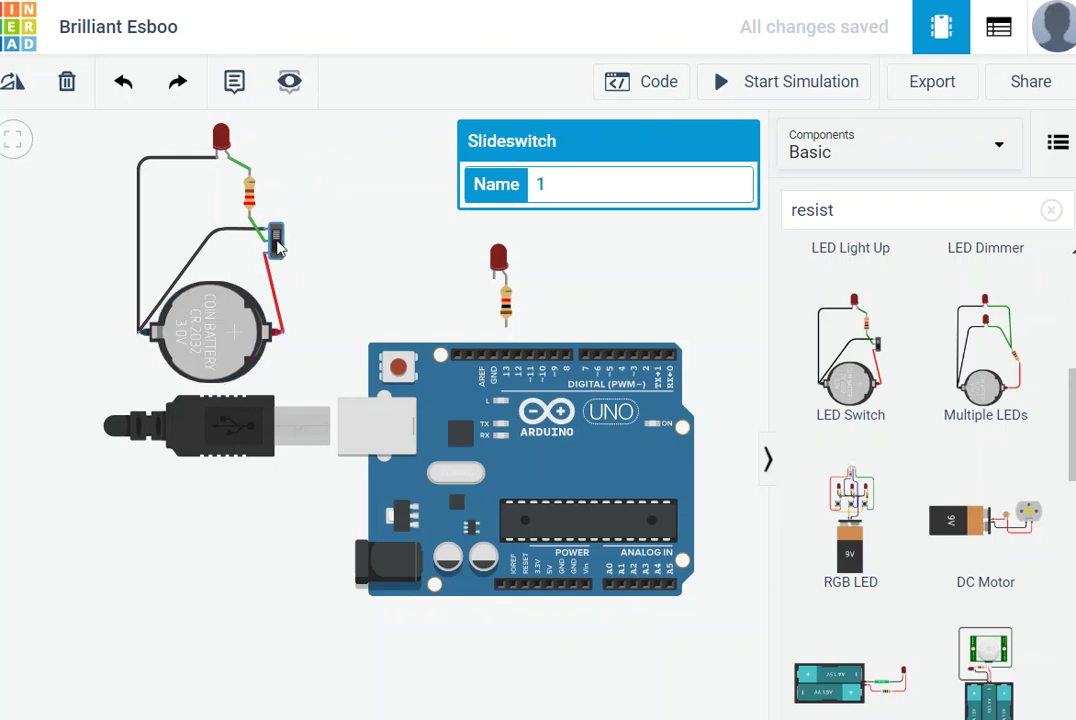
left_click(331, 235)
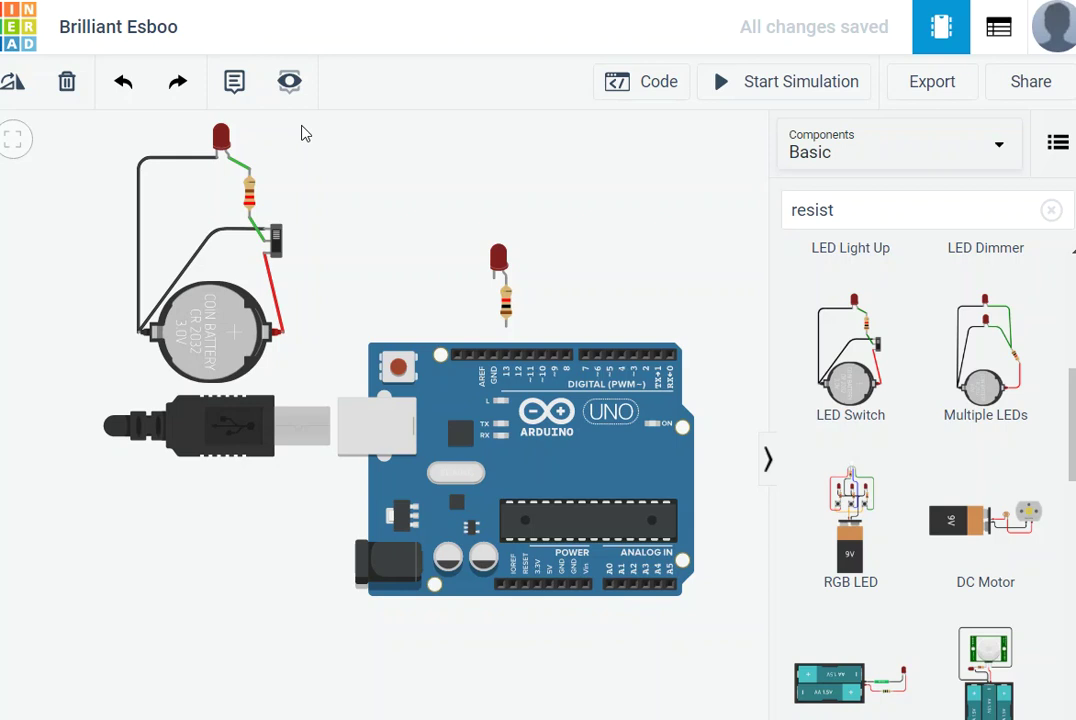
Inspect the starter circuit's slideswitch, LED, battery and resistor wiring.
left_click(276, 242)
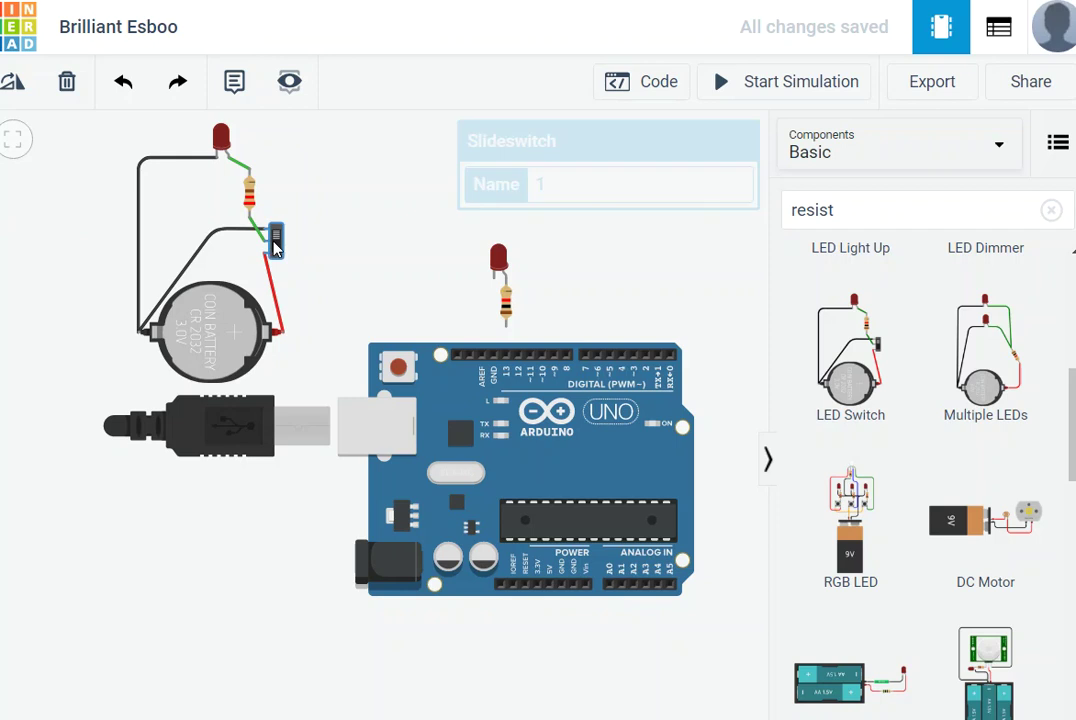
left_click(223, 140)
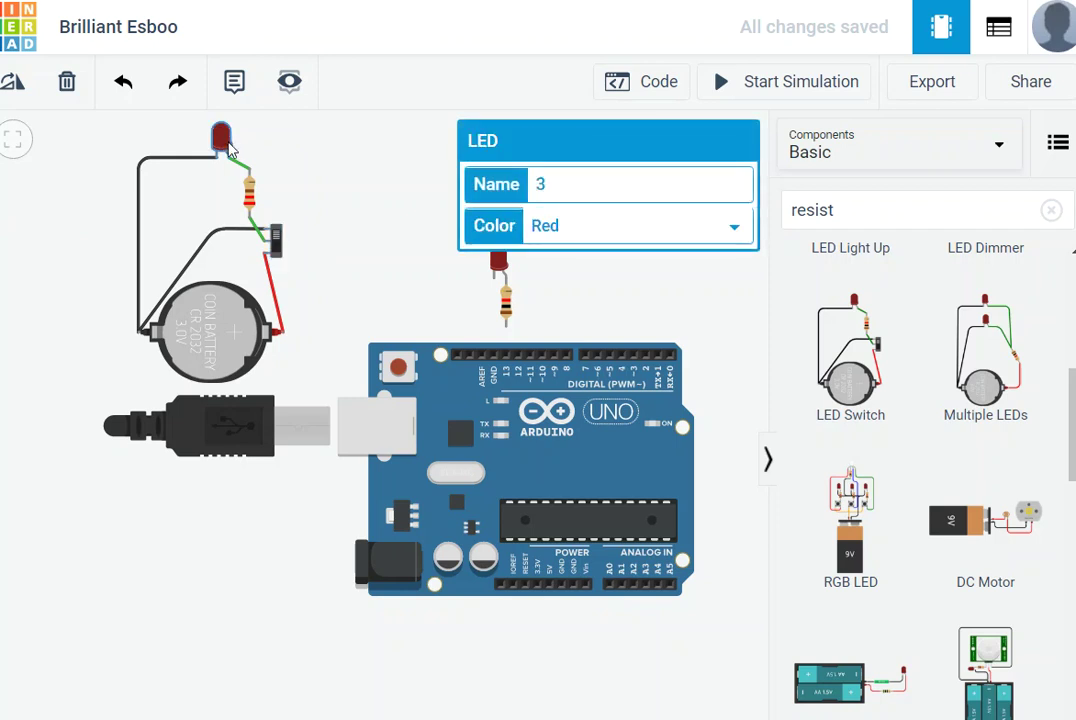
left_click(231, 333)
left_click(250, 215)
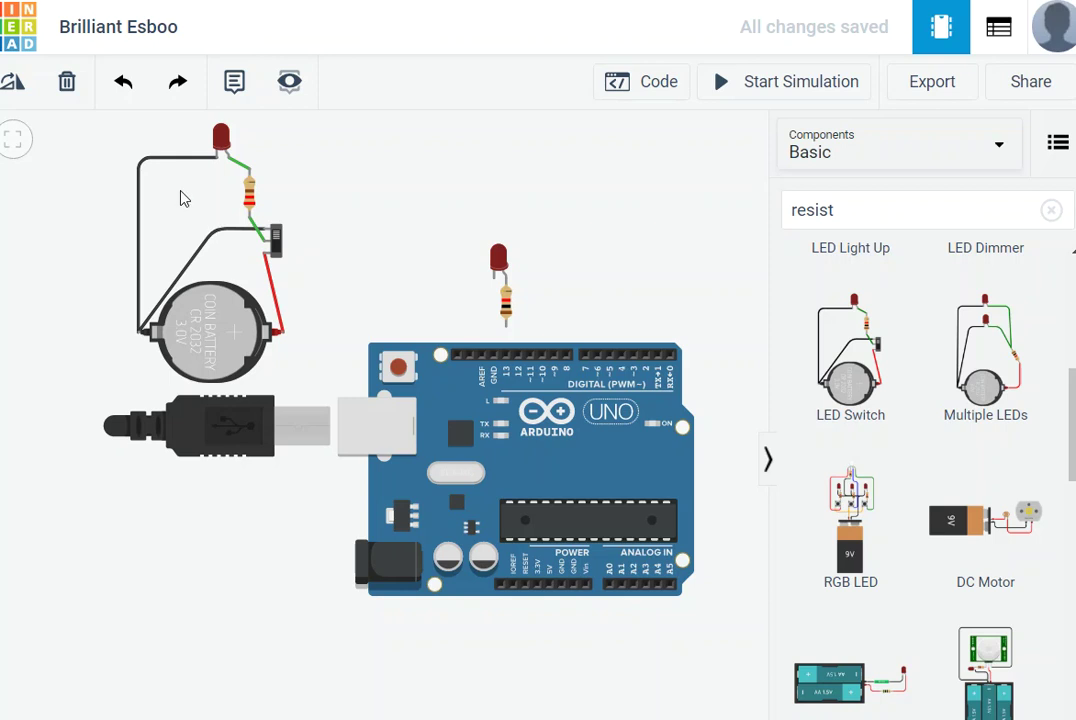
left_click(226, 290)
Undo the starter circuit insertion and the resistor's move against the LED.
left_click(125, 84)
left_click(127, 85)
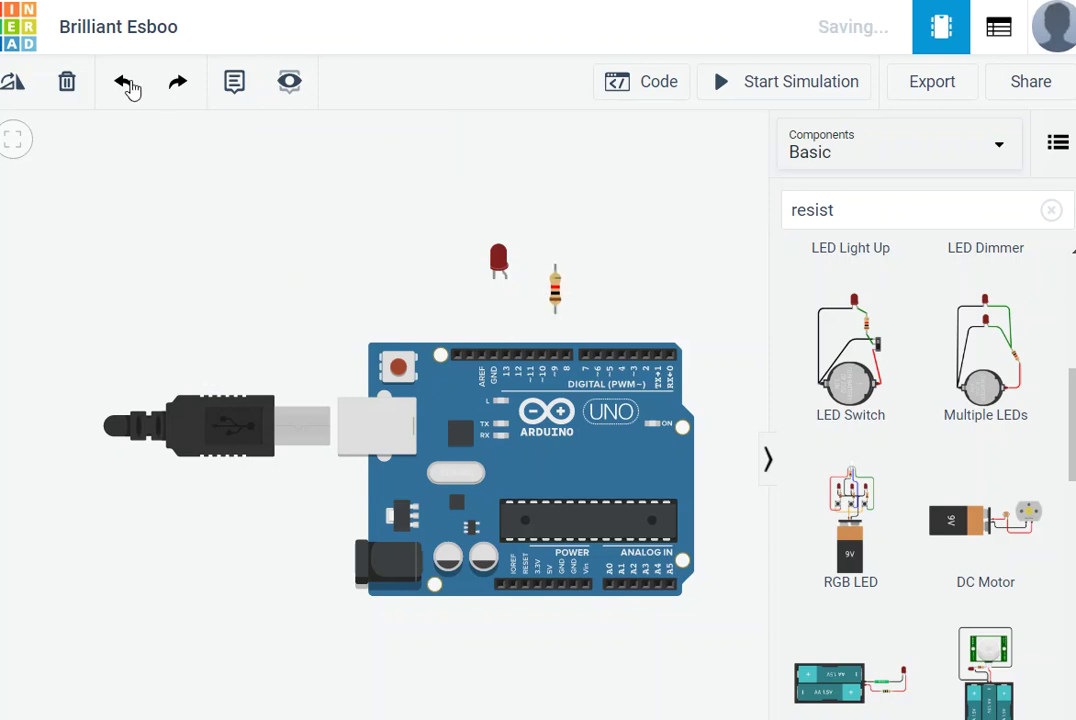
left_click(180, 86)
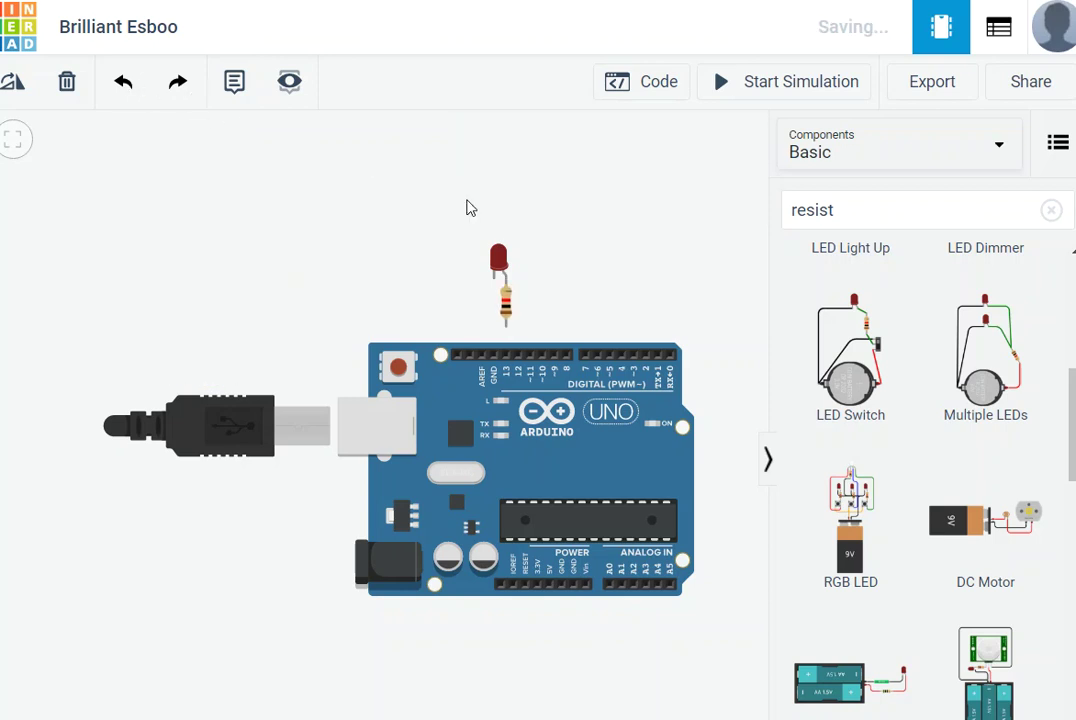
left_click(148, 88)
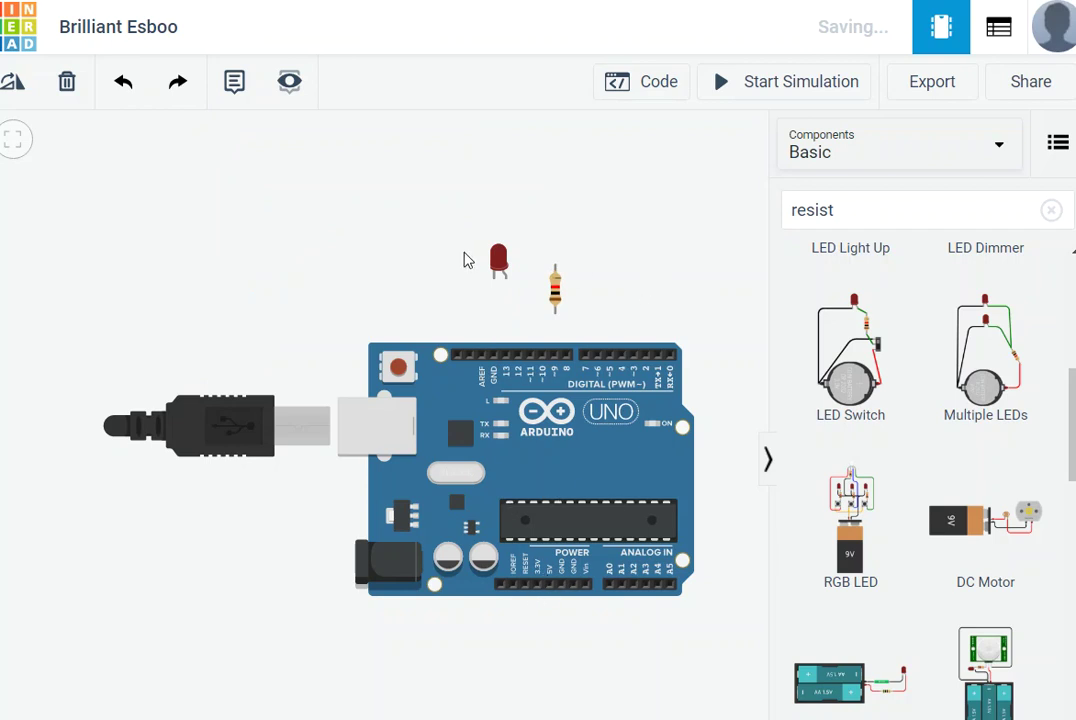
Try placing the LED below the Arduino with the resistor beneath it, its upper terminal meeting the LED's bent leg.
left_click_drag(498, 265, 543, 673)
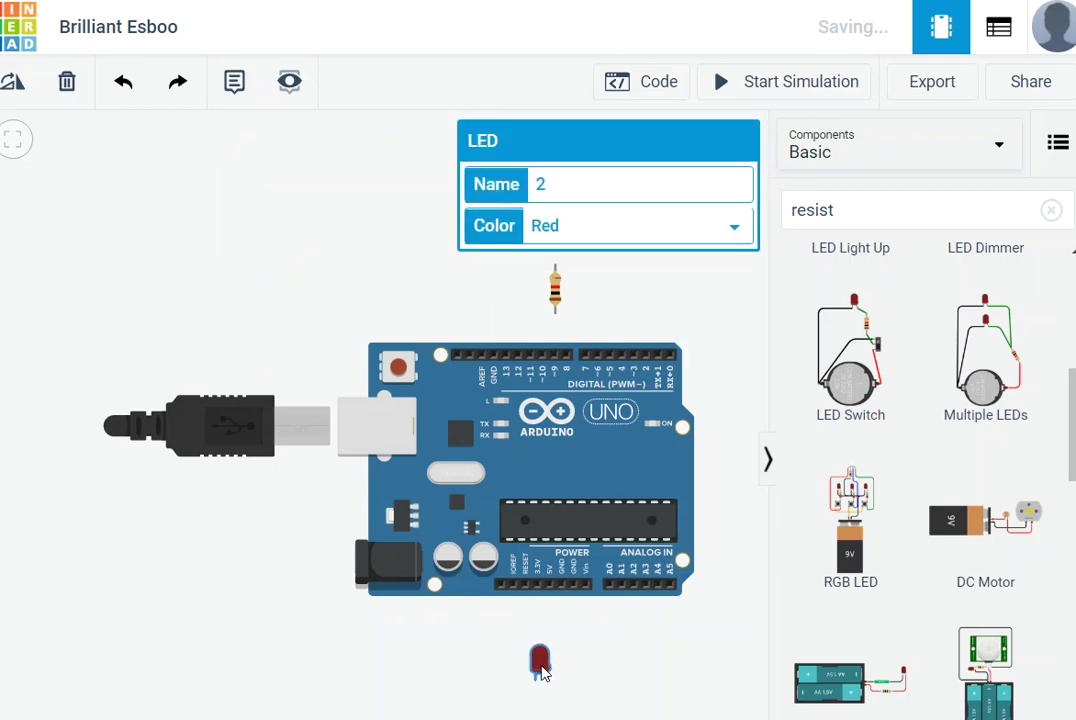
left_click(555, 298)
left_click_drag(567, 706, 543, 638)
left_click(570, 684)
left_click_drag(575, 678, 551, 692)
left_click(600, 675)
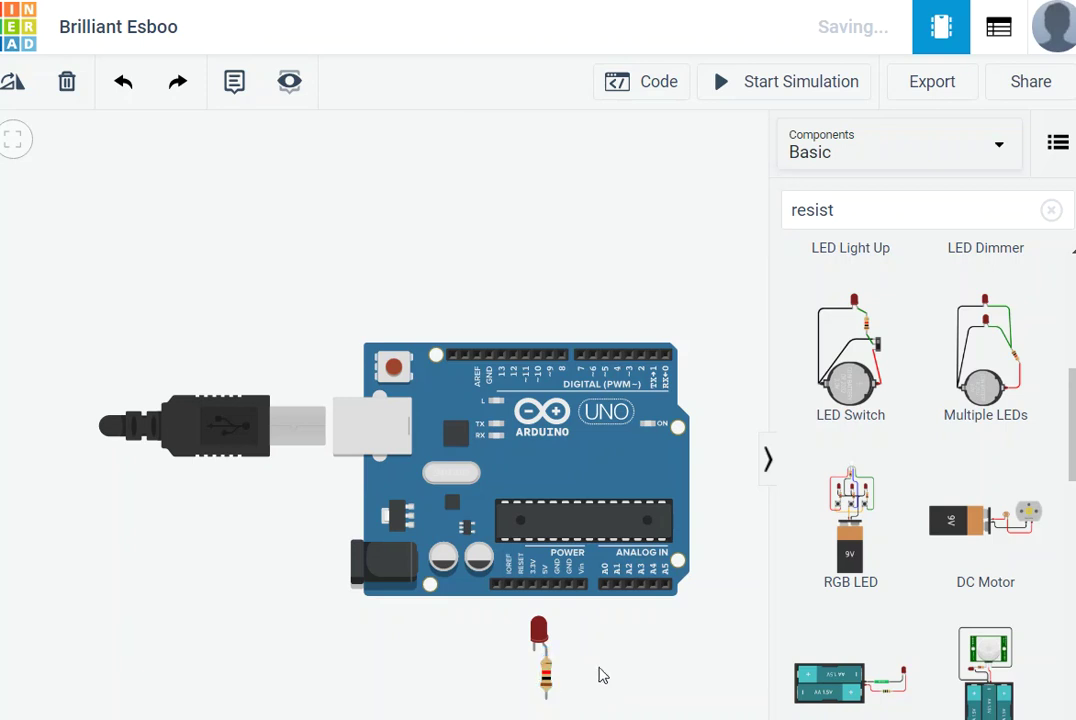
key("super")
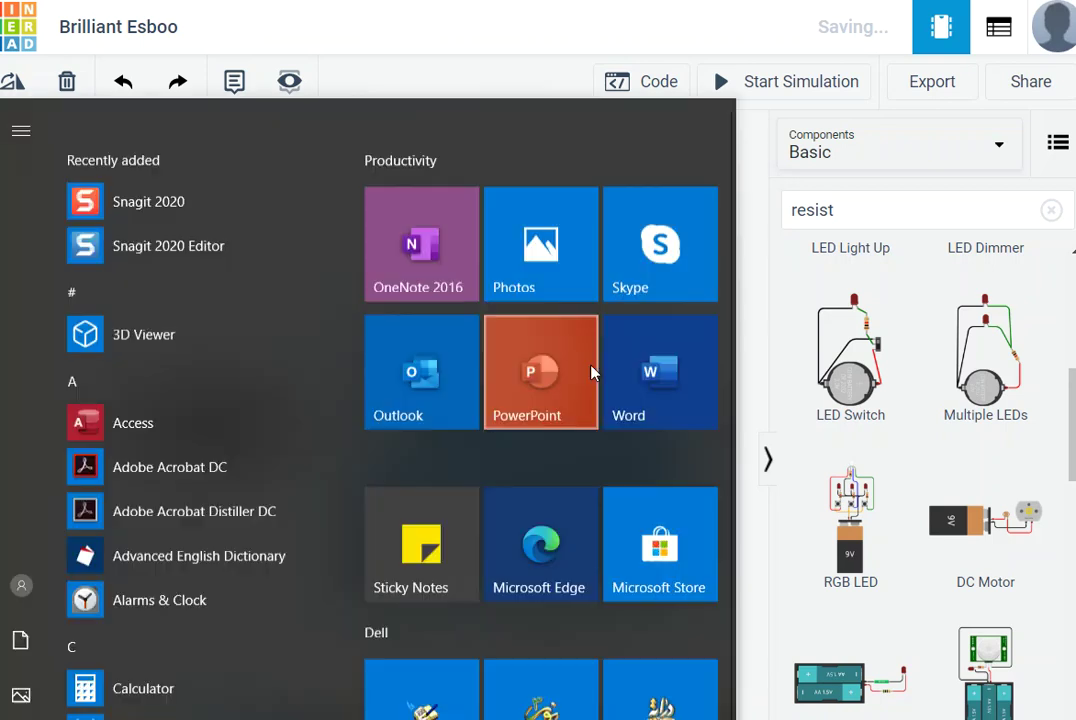
left_click(576, 76)
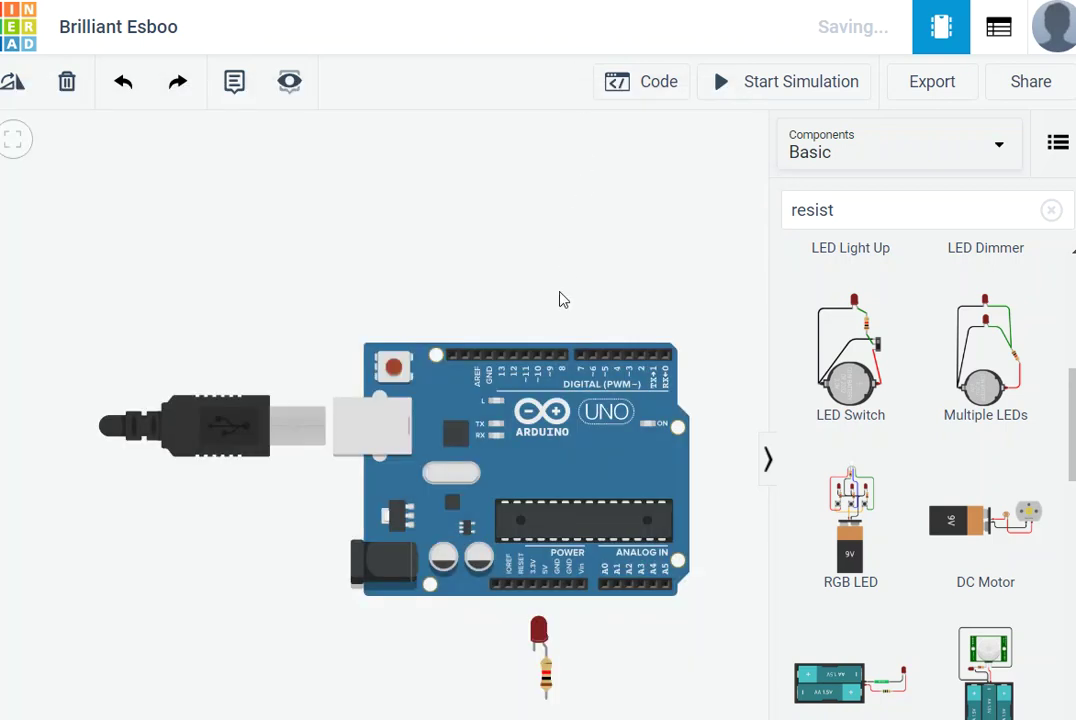
scroll(619, 288, "up", 3)
scroll(650, 278, "down", 1)
scroll(648, 278, "down", 1)
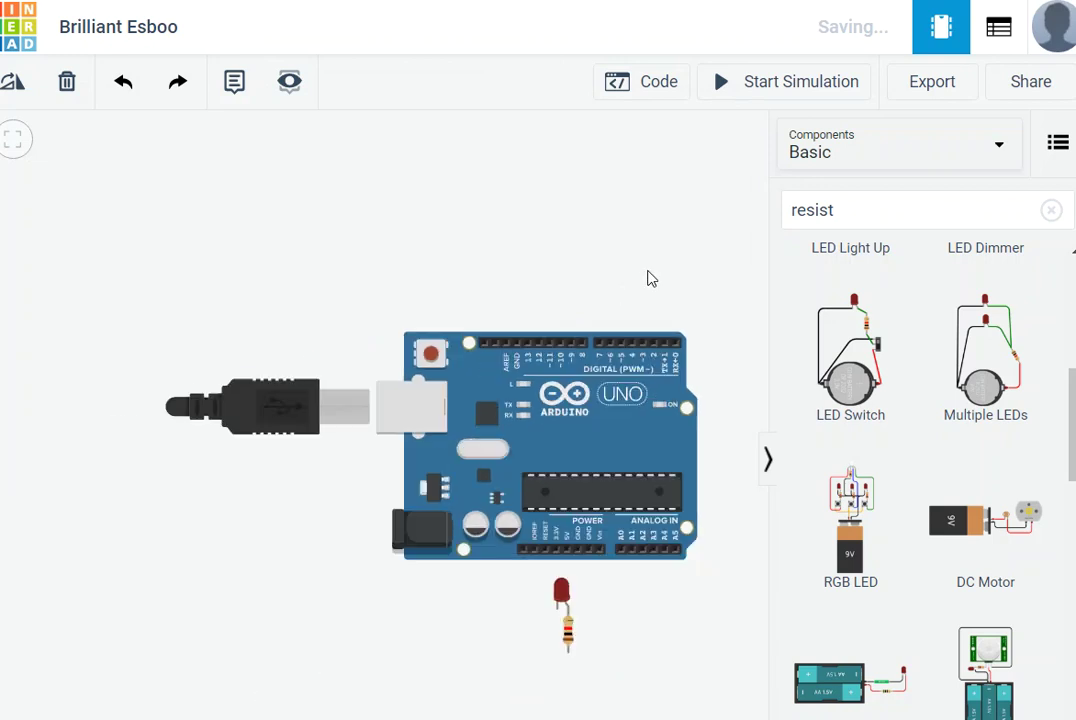
scroll(690, 262, "up", 3)
scroll(920, 450, "down", 2)
scroll(920, 450, "up", 2)
left_click_drag(565, 446, 573, 225)
left_click(587, 522)
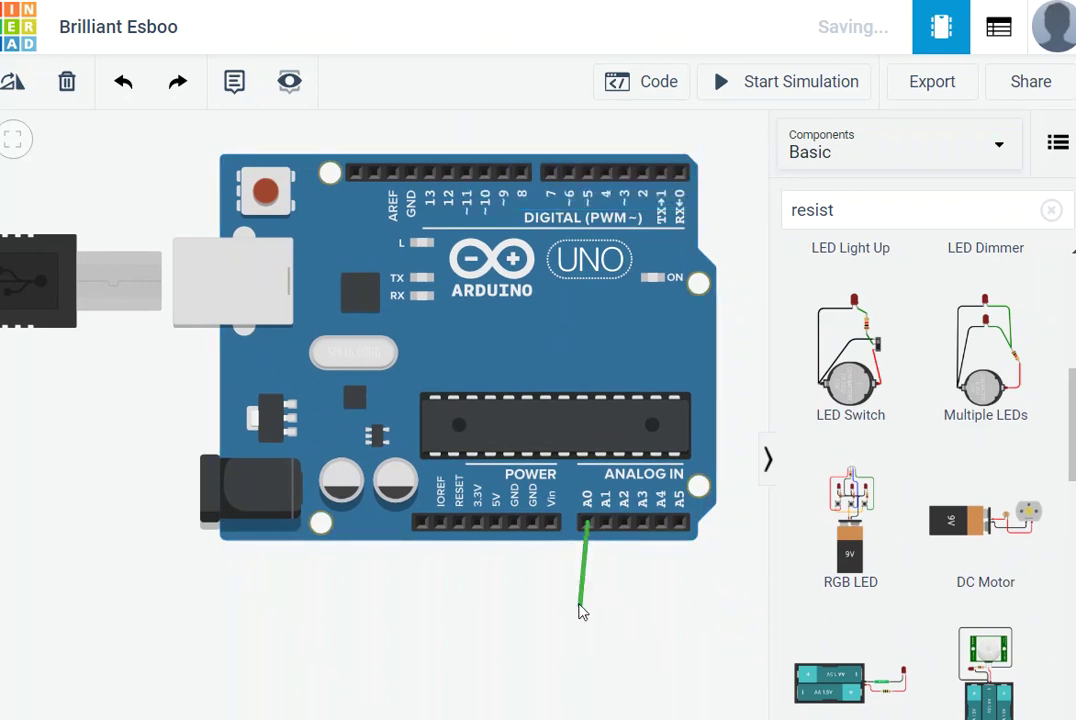
key("Escape")
scroll(533, 656, "up", 1)
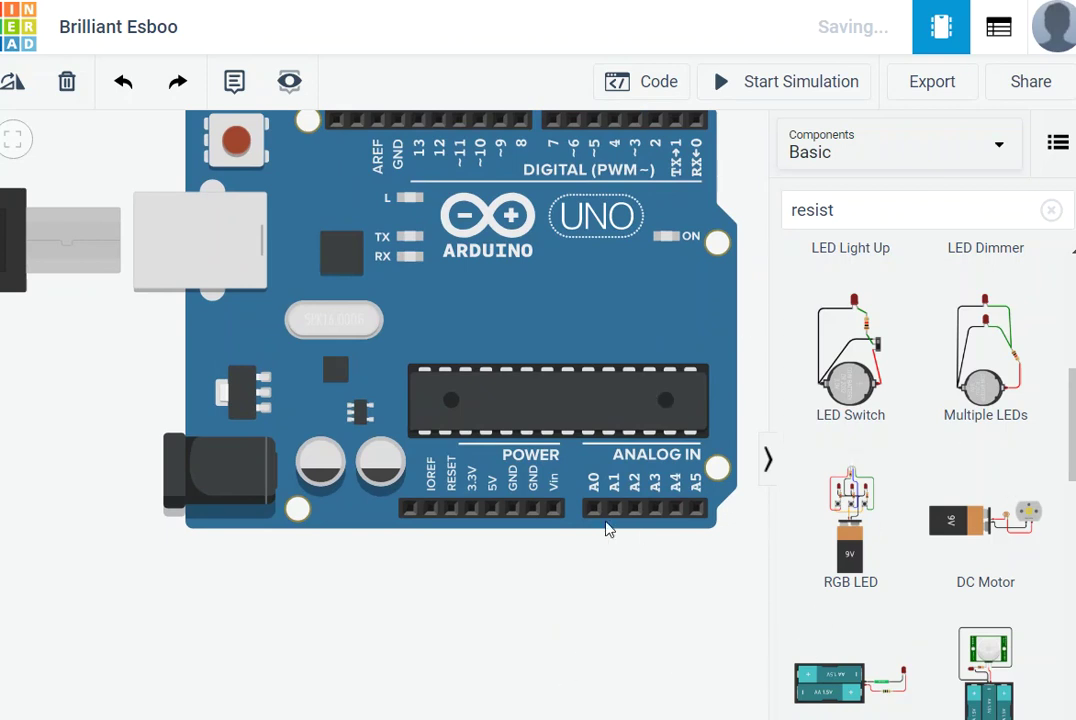
scroll(608, 555, "down", 3)
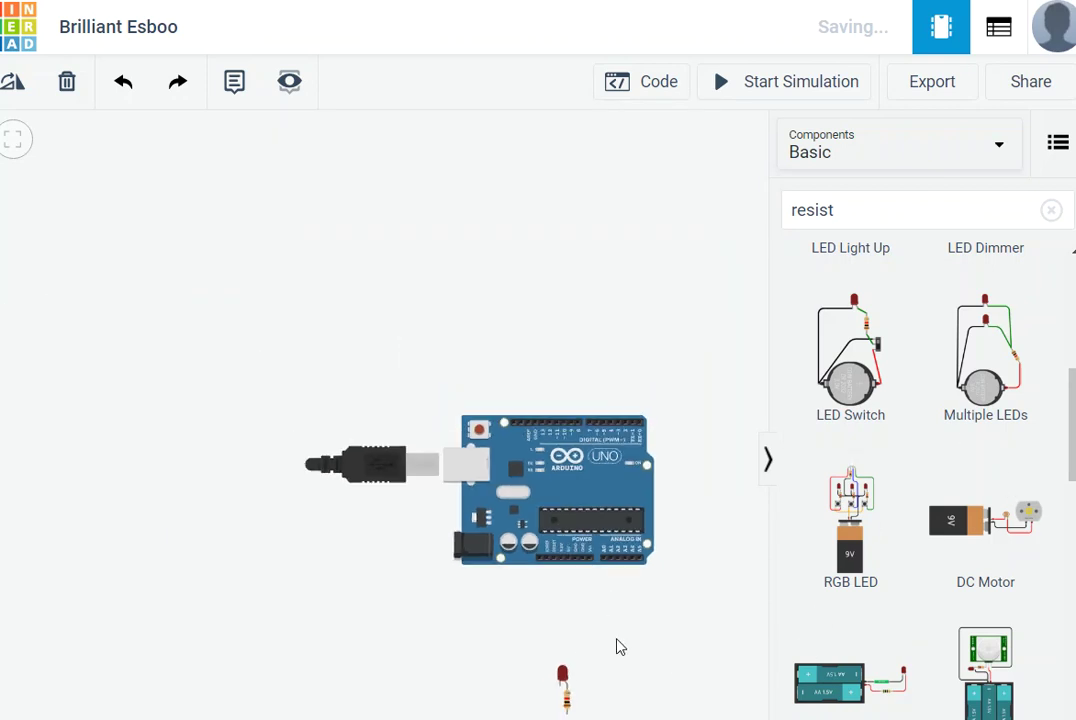
Move the LED and the resistor closer to the Arduino's power pins.
left_click(564, 678)
left_click_drag(564, 678, 535, 601)
left_click(567, 704)
left_click_drag(566, 703, 572, 523)
left_click(572, 602)
left_click(615, 590)
scroll(614, 592, "up", 3)
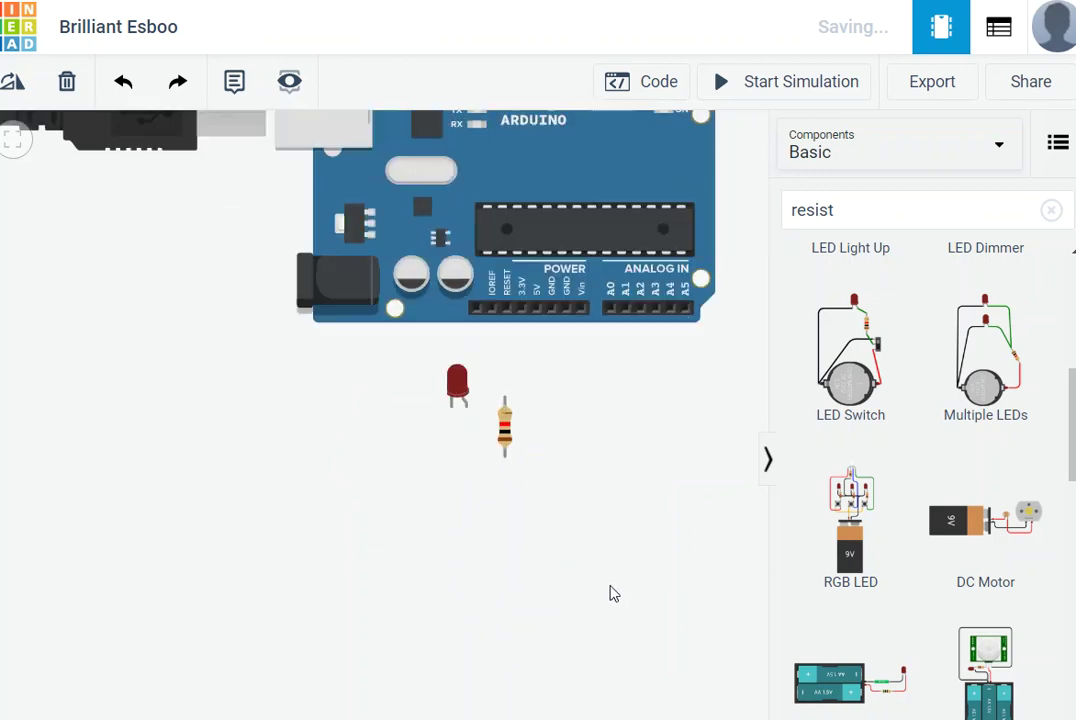
scroll(618, 565, "up", 2)
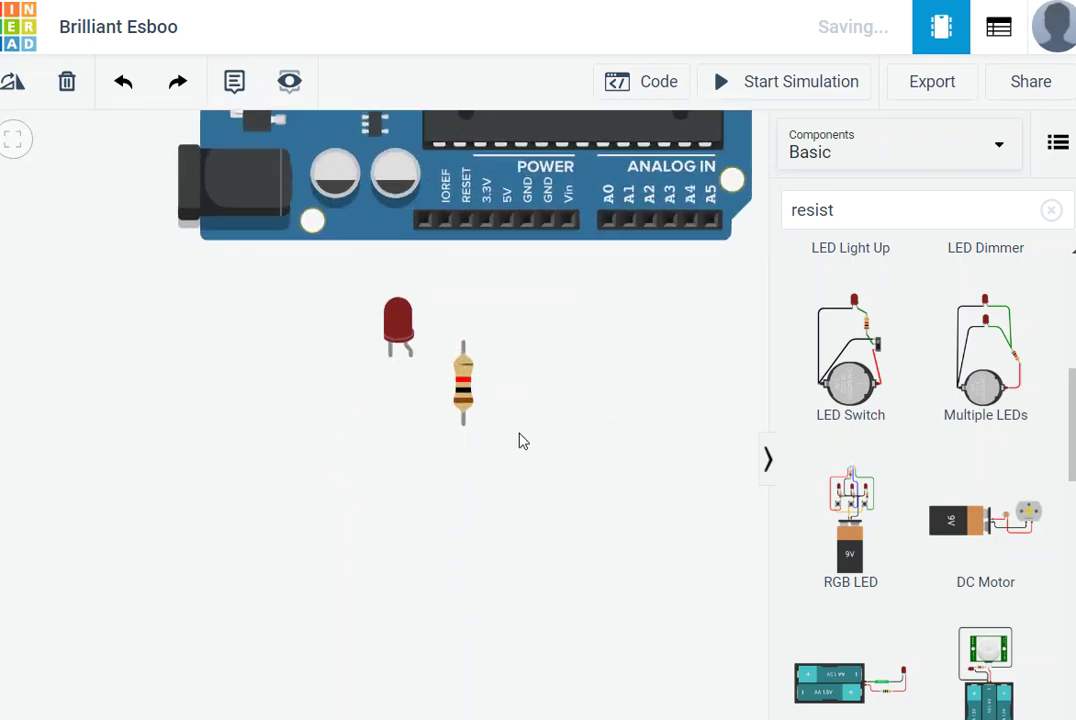
Place the LED under the 5V pin and the resistor directly below it, touching the LED's bent leg.
left_click(398, 322)
left_click_drag(398, 322, 498, 350)
left_click_drag(465, 415, 500, 462)
left_click(571, 444)
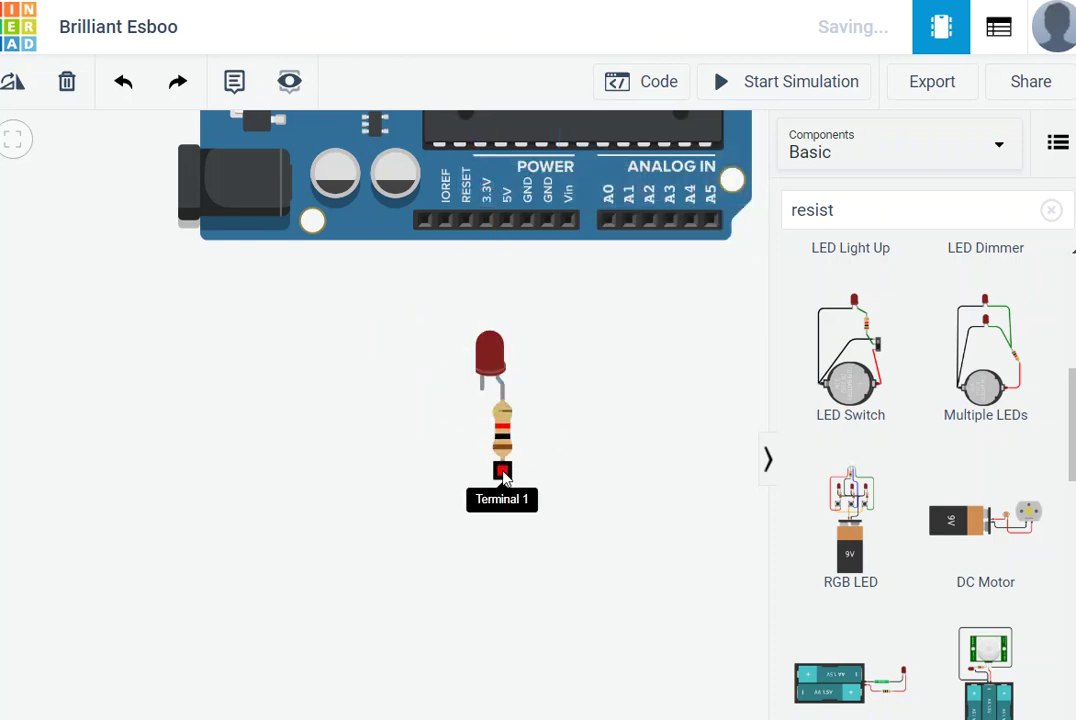
Wire the resistor's lower terminal to the 5V pin and the LED's cathode to the adjacent GND pin.
left_click(502, 471)
left_click(507, 222)
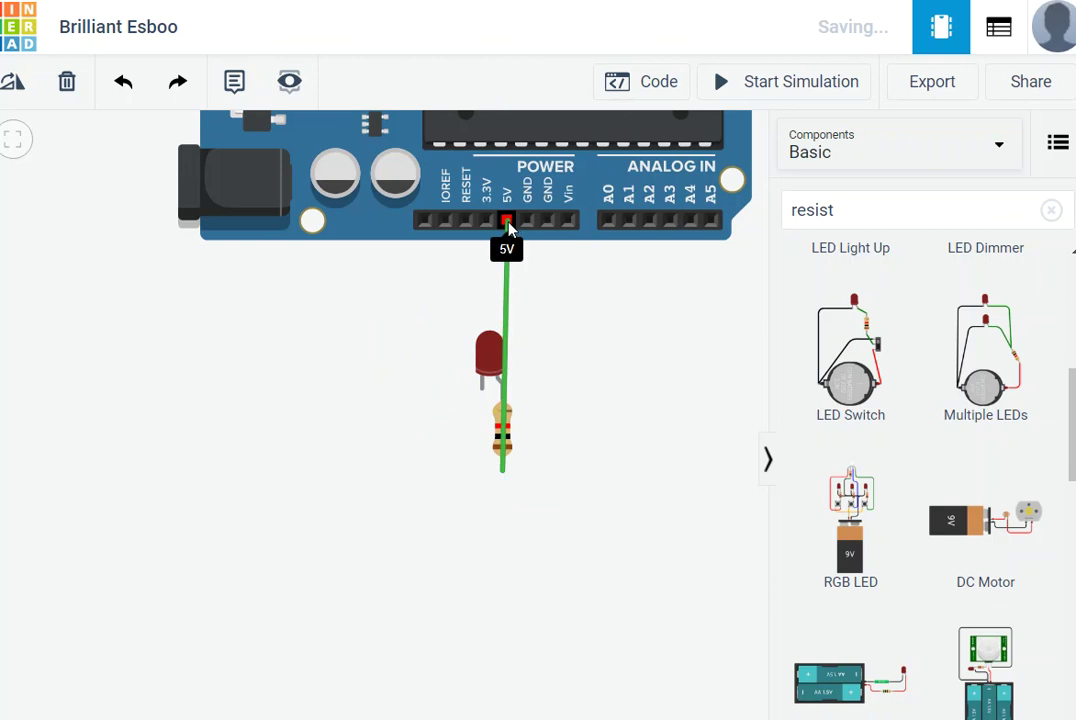
left_click(508, 222)
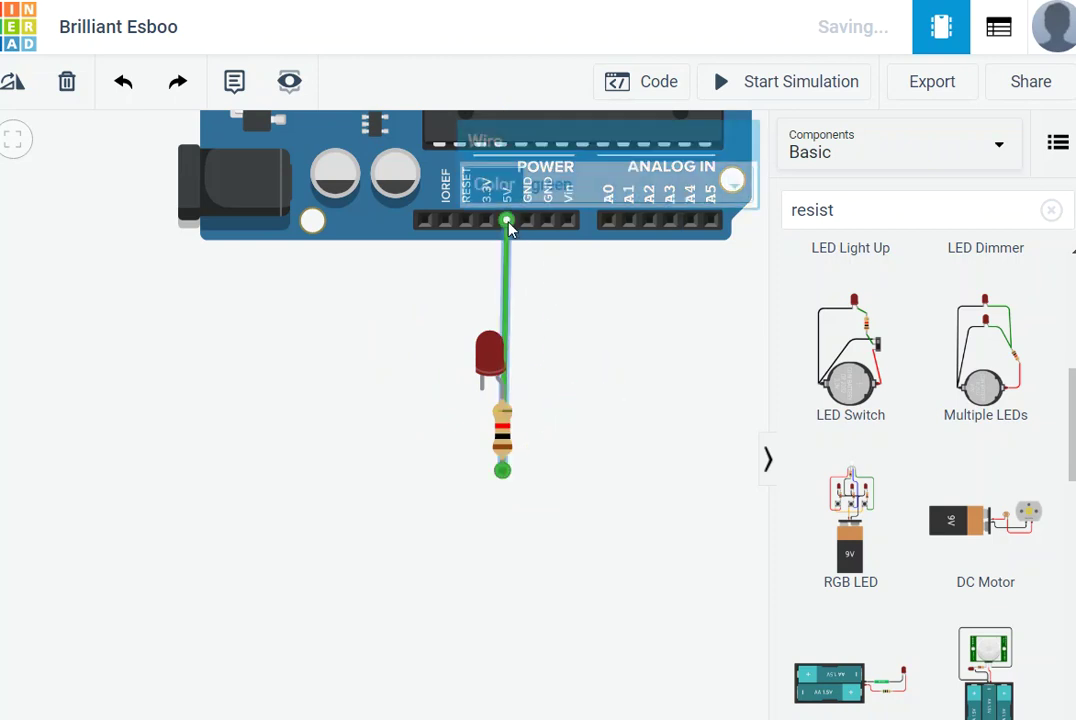
left_click(482, 391)
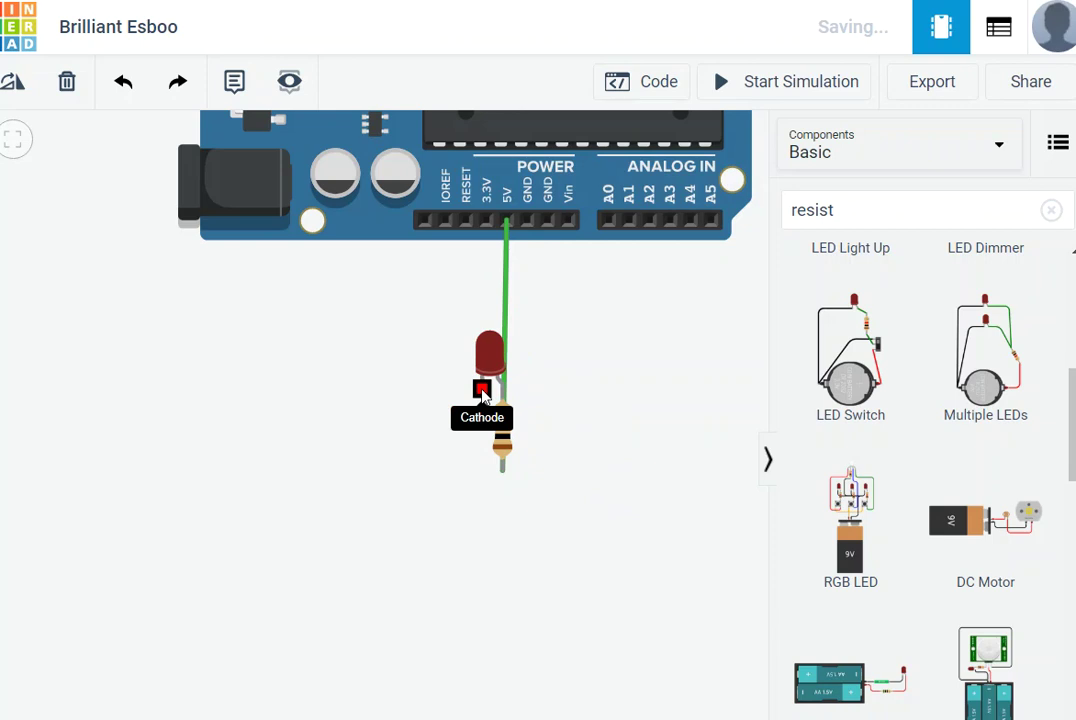
left_click(482, 391)
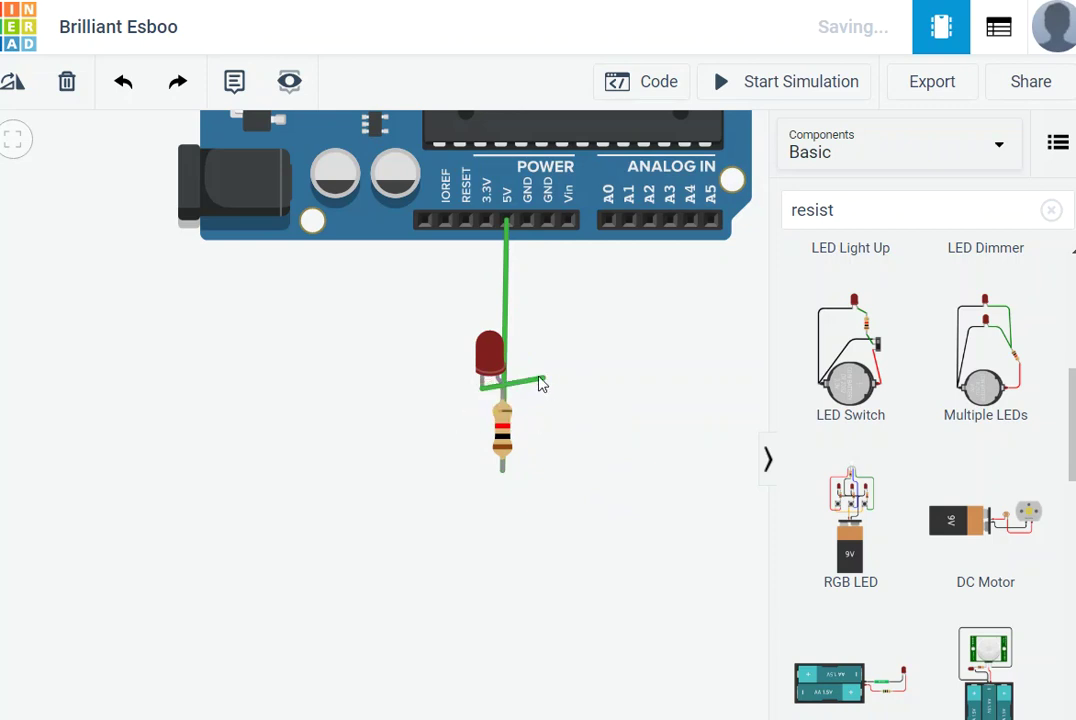
left_click(516, 226)
left_click(527, 224)
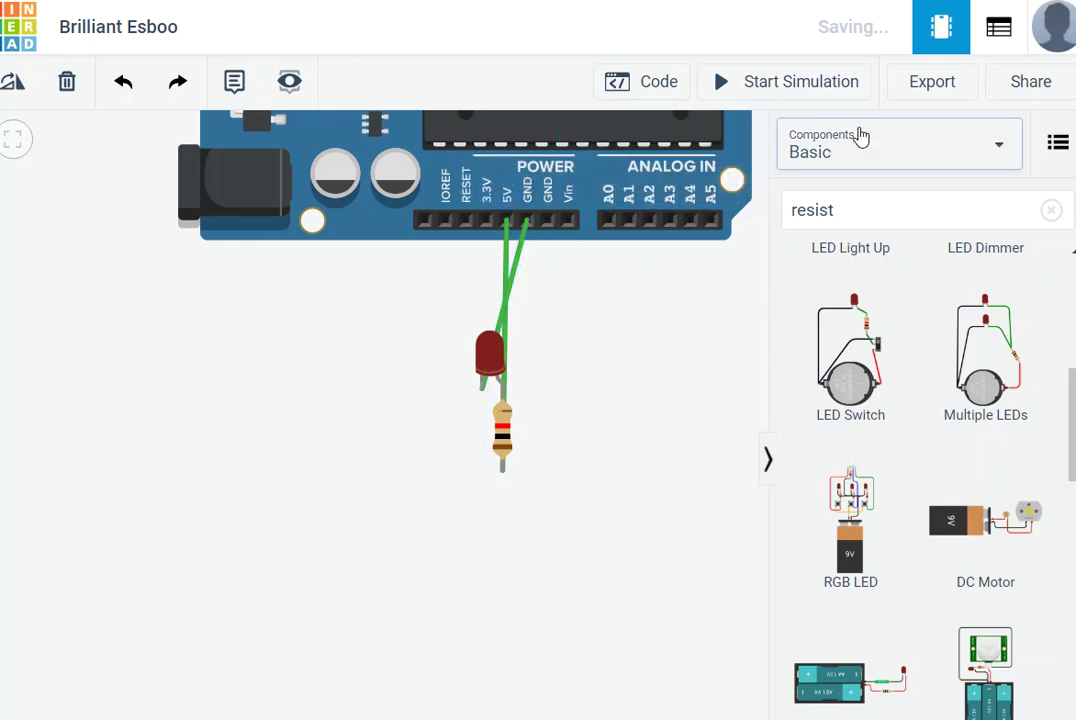
Run the simulation with the LED powered from 5V, stop it, and check the wire at the GND pin.
left_click(817, 90)
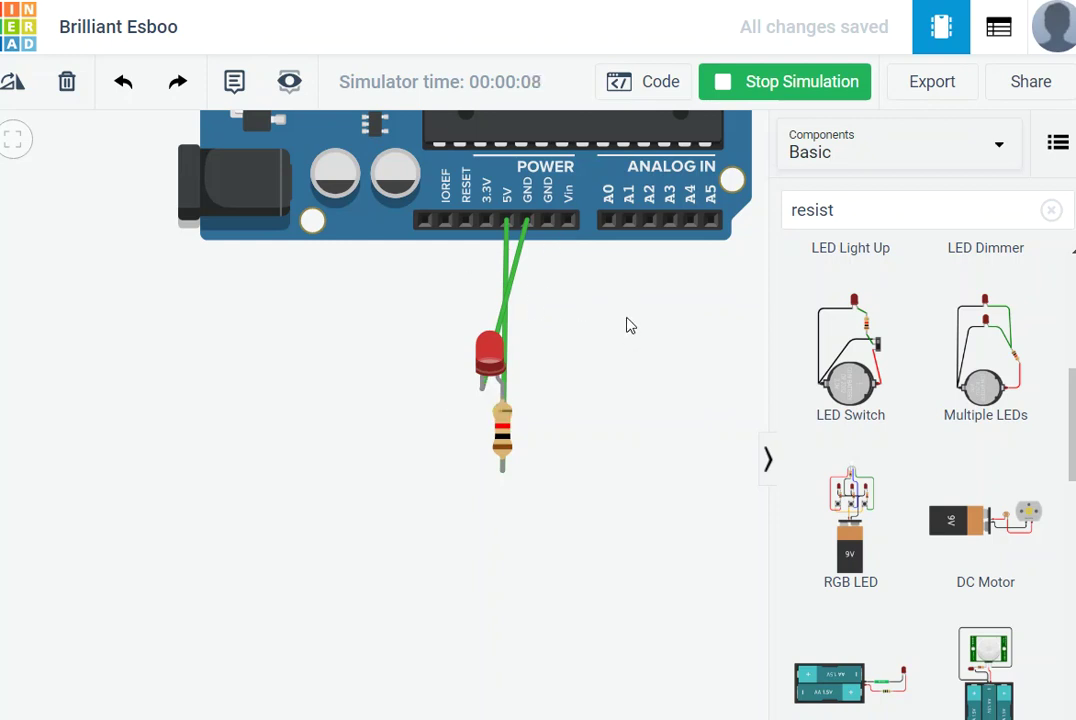
left_click(740, 88)
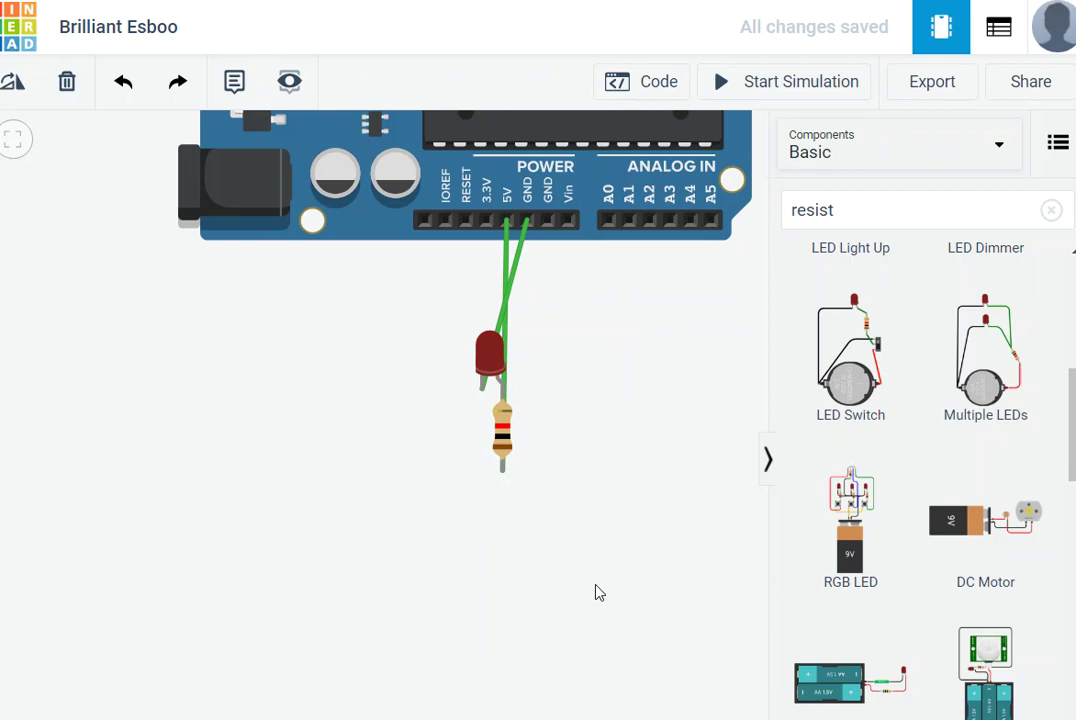
left_click(528, 234)
left_click(514, 231)
left_click(523, 248)
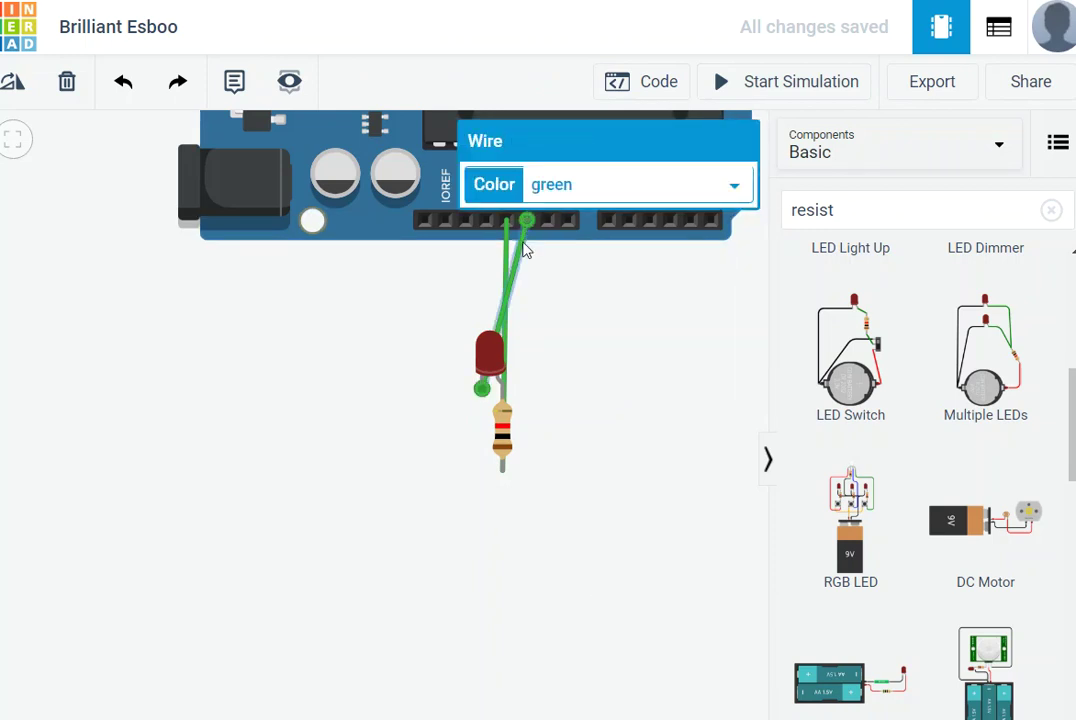
left_click(435, 370)
Undo the 5V and GND wires and the placement of the LED and resistor below the Arduino.
key("ctrl+z")
key("ctrl+z")
key("ctrl+z")
key("ctrl+z")
key("ctrl+z")
key("ctrl+z")
key("ctrl+z")
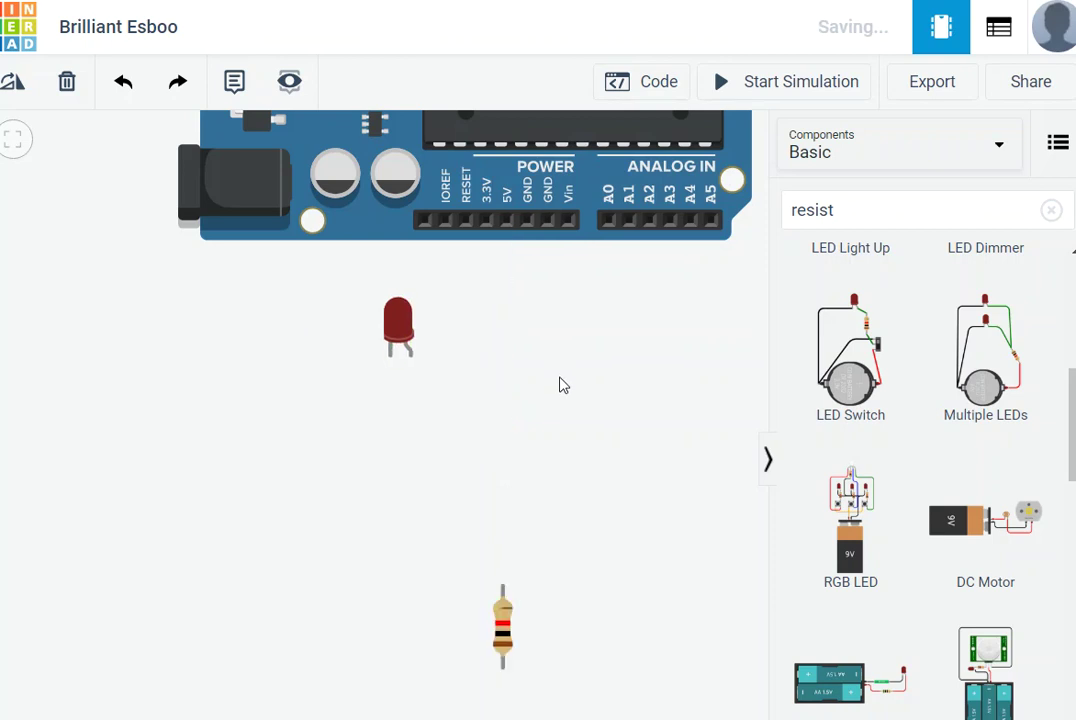
key("ctrl+z")
key("ctrl+z")
key("ctrl+z")
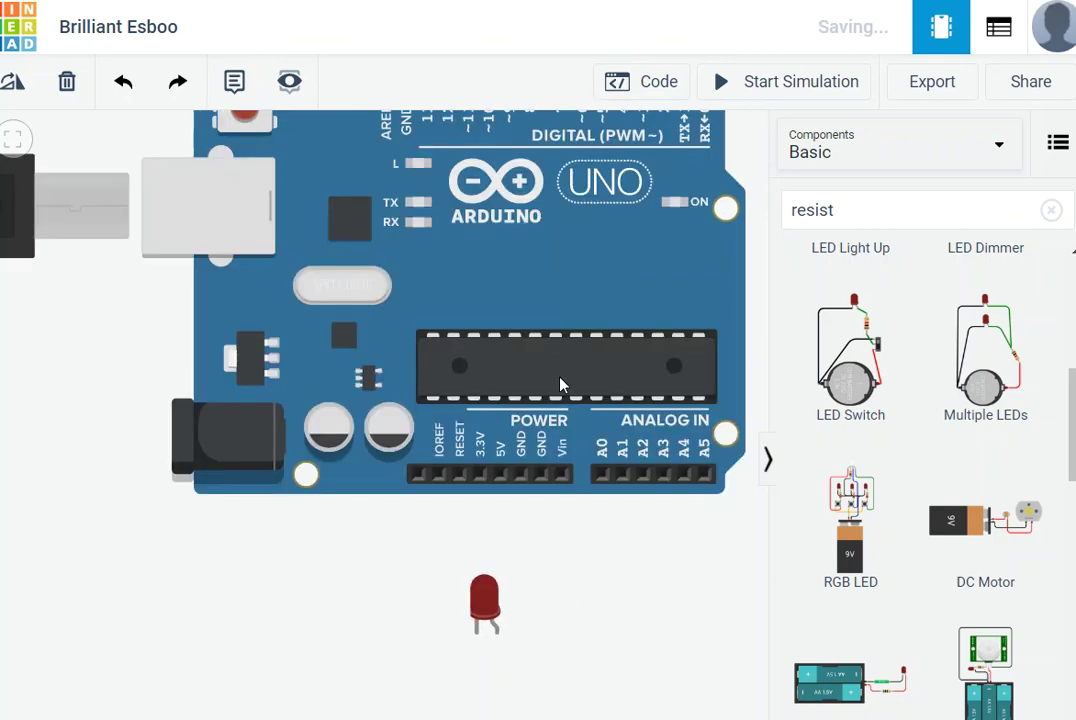
Place the resistor below the LED and above digital pin 13, with its upper terminal meeting the LED's bent leg.
scroll(558, 397, "up", 2)
scroll(560, 420, "down", 5)
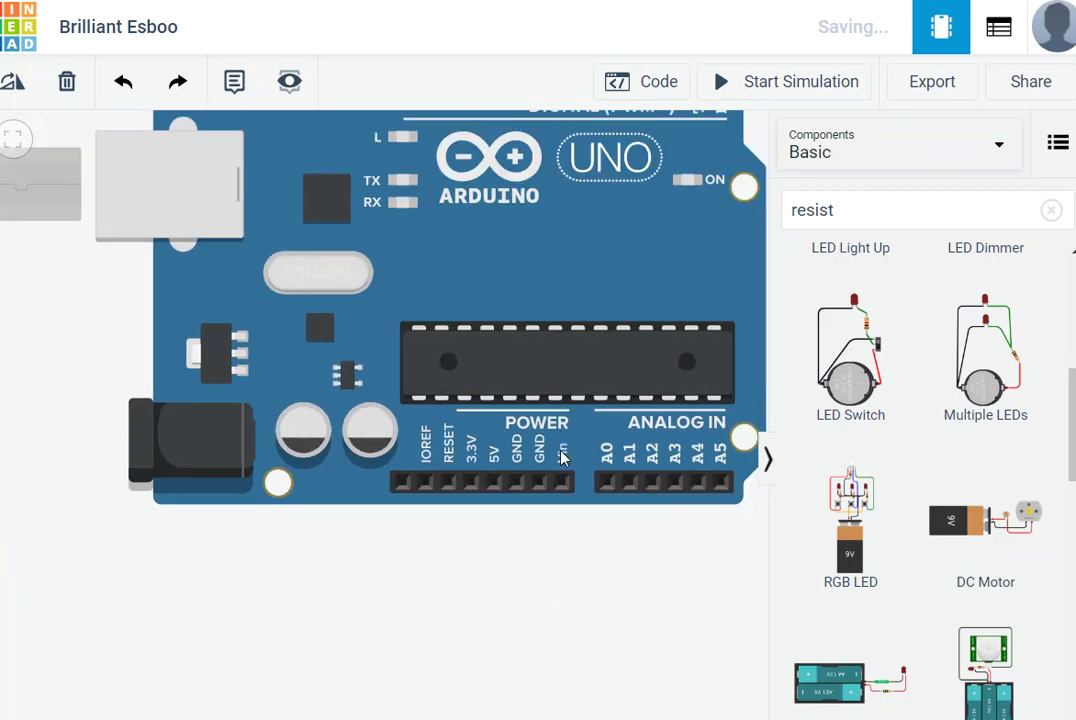
left_click_drag(657, 173, 634, 269)
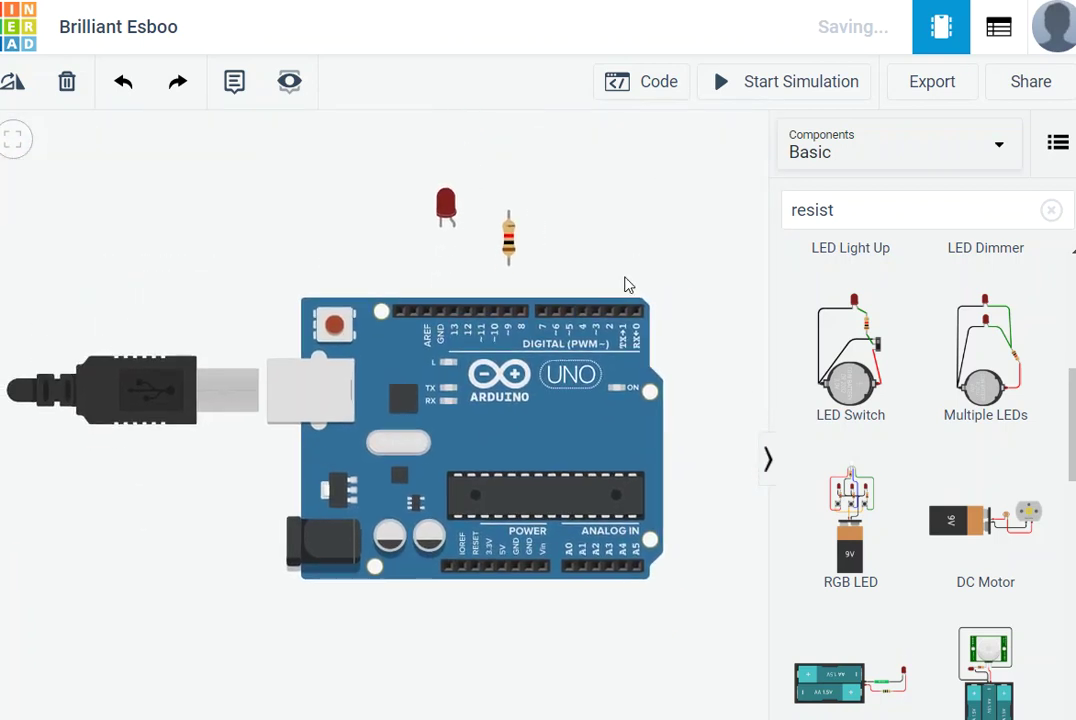
scroll(576, 396, "up", 4)
scroll(470, 292, "down", 2)
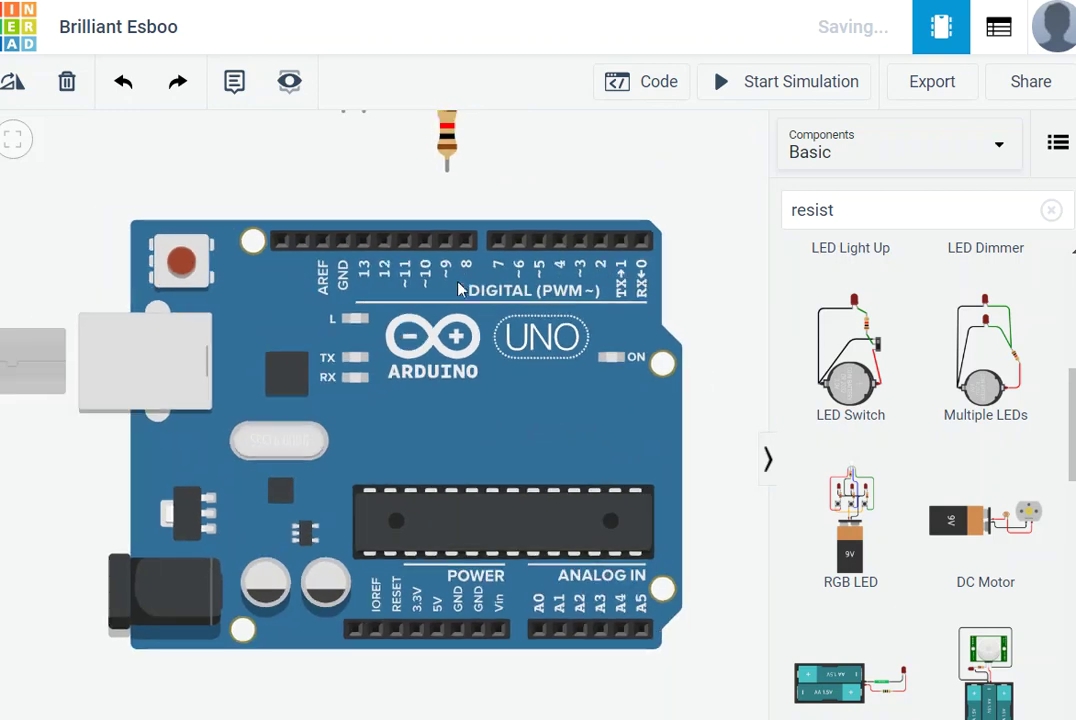
left_click_drag(586, 190, 710, 312)
left_click_drag(512, 272, 427, 292)
left_click(469, 300)
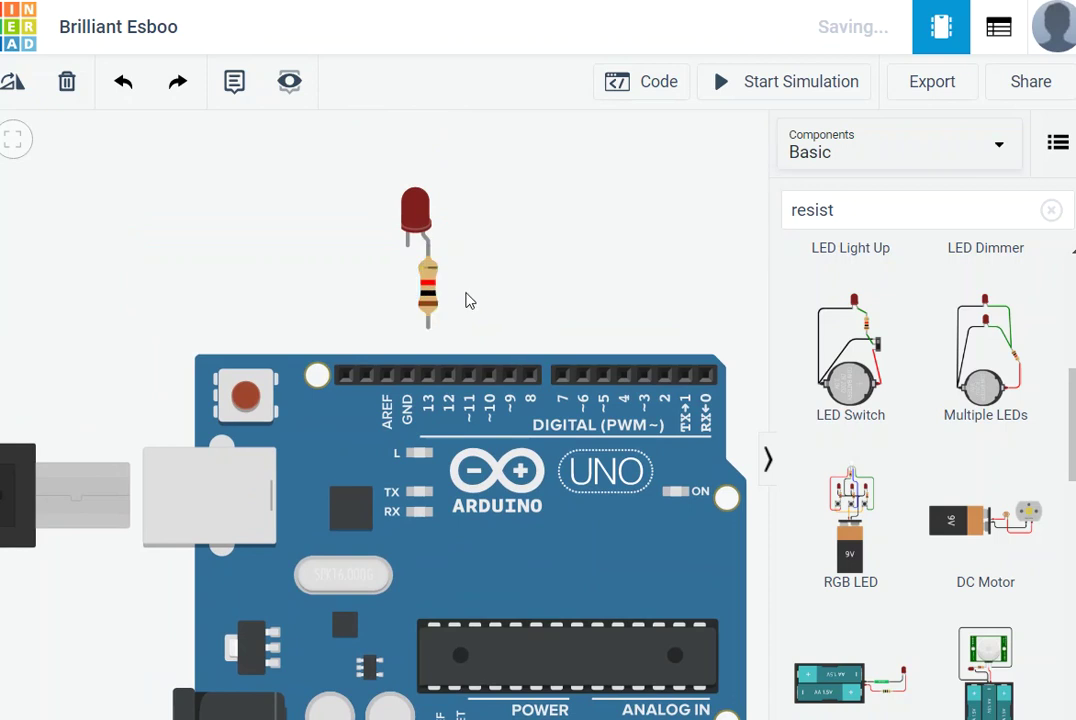
Wire the resistor's lower terminal to digital pin 13 and the LED's cathode to the neighbouring GND pin.
left_click(428, 330)
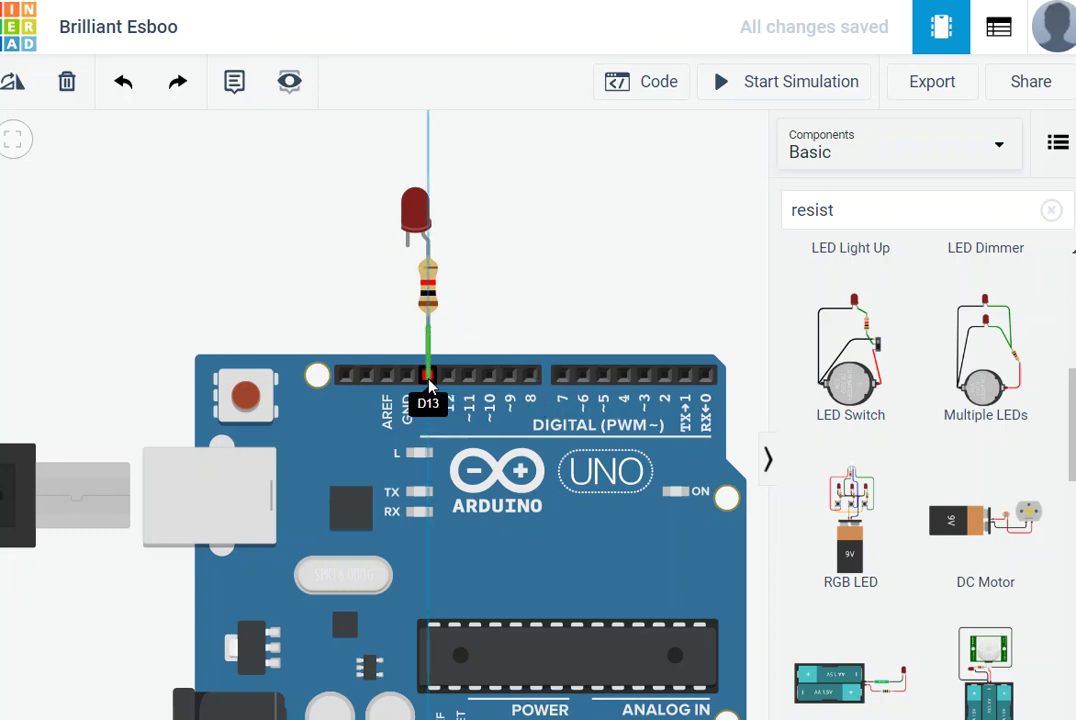
left_click(428, 376)
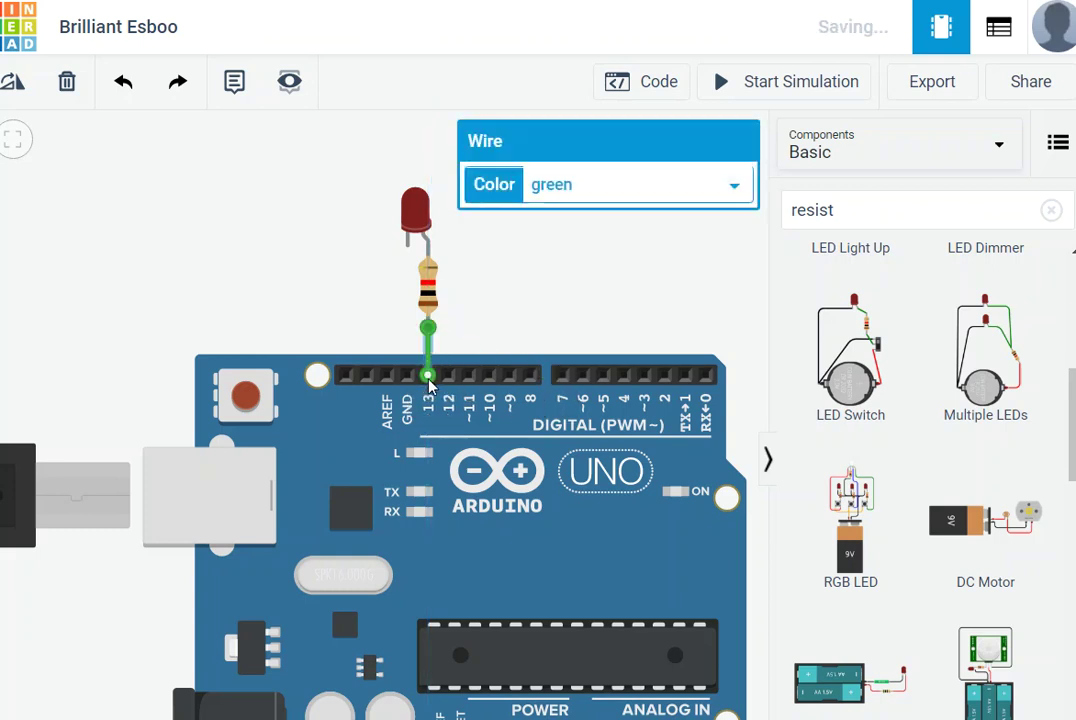
left_click(410, 215)
left_click(407, 250)
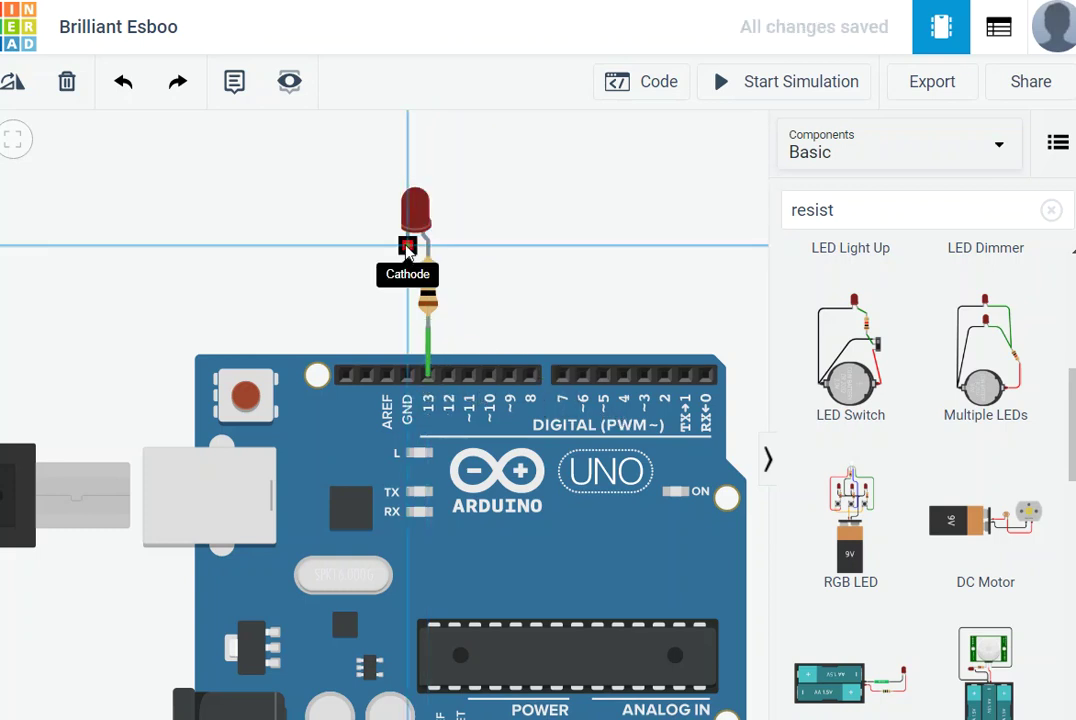
left_click(407, 377)
left_click(607, 264)
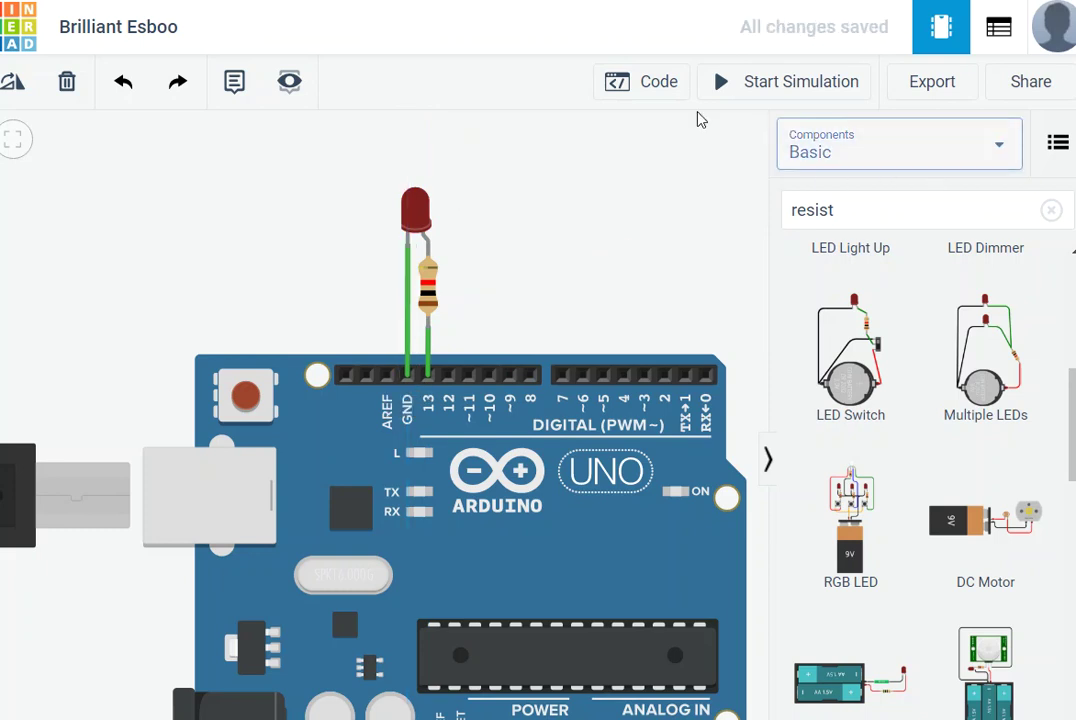
Run the simulation to observe the LED on pin 13, check the pin 13 wire, and stop the simulation.
left_click(759, 94)
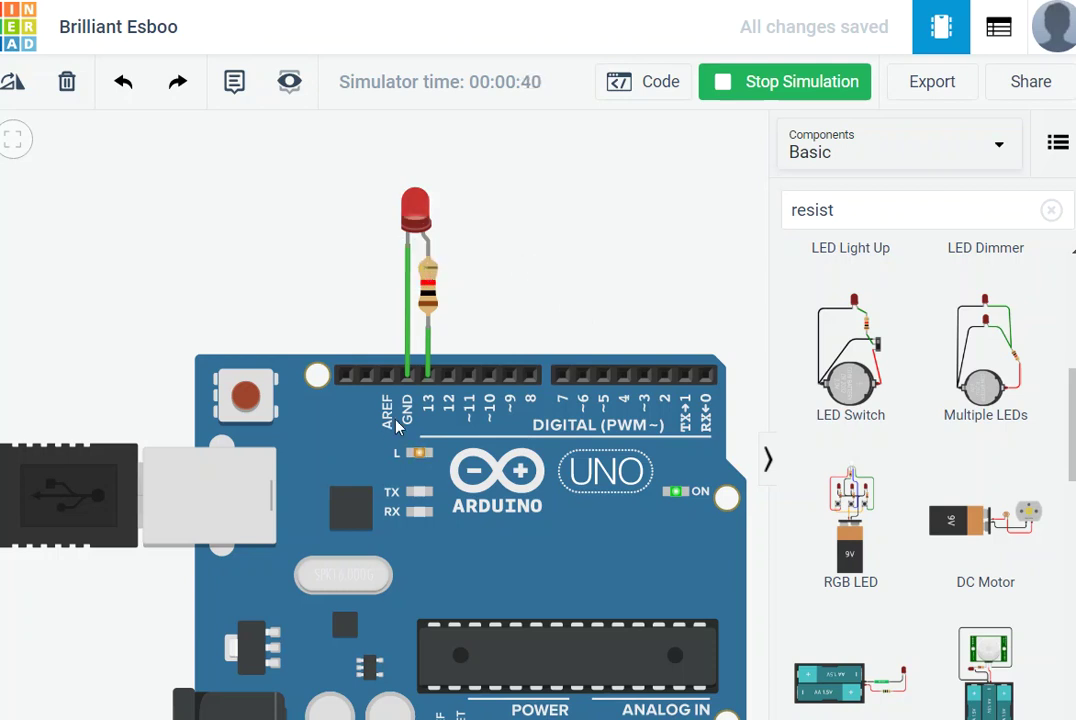
left_click(428, 372)
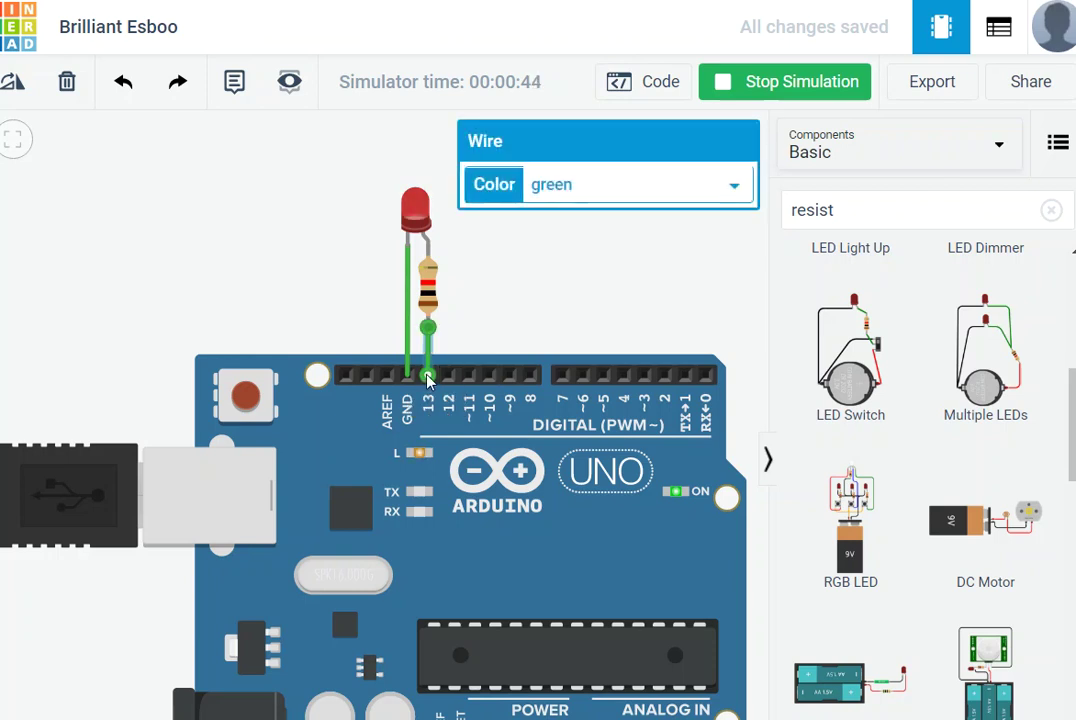
left_click(764, 80)
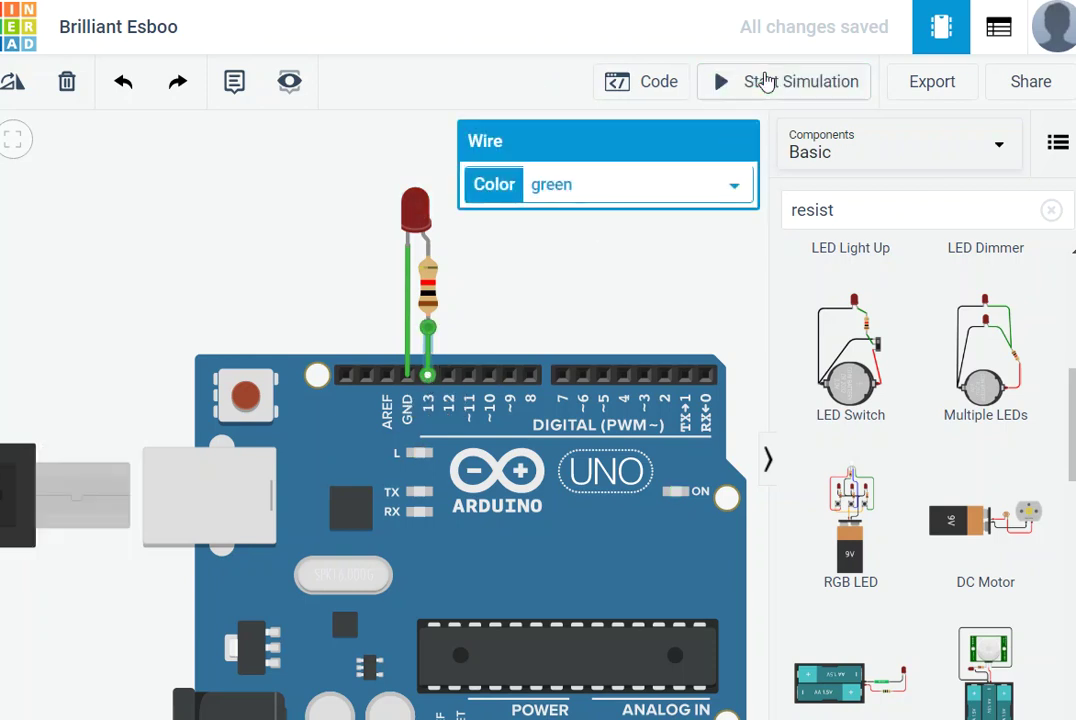
Reconnect the resistor's wire from pin 13 to pin 12 and start the simulation.
left_click_drag(428, 380, 448, 378)
left_click(562, 315)
left_click(806, 79)
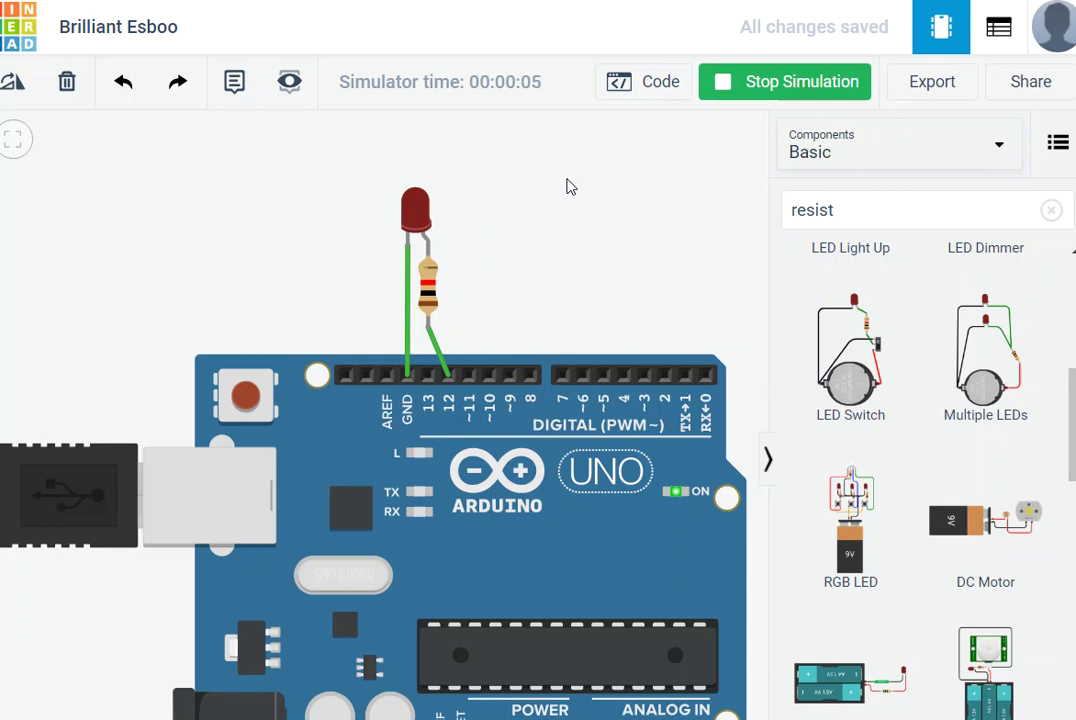
Stop the simulation and reconnect the resistor's wire from pin 12 to pin 13.
left_click(448, 380)
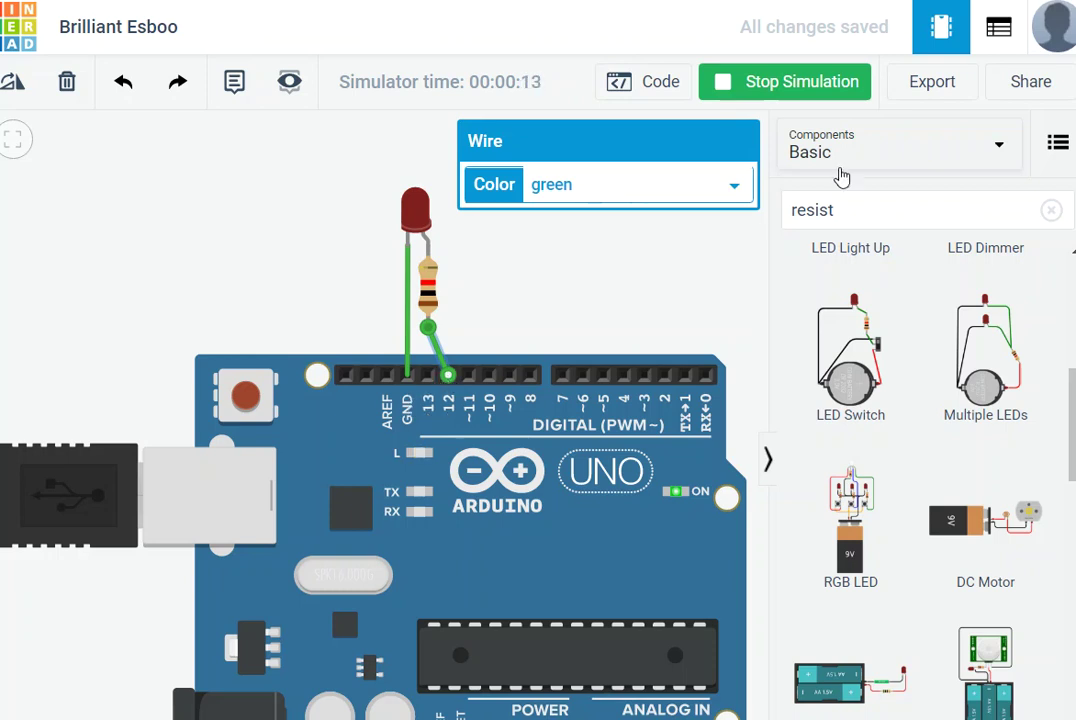
left_click(722, 82)
left_click_drag(448, 374, 427, 375)
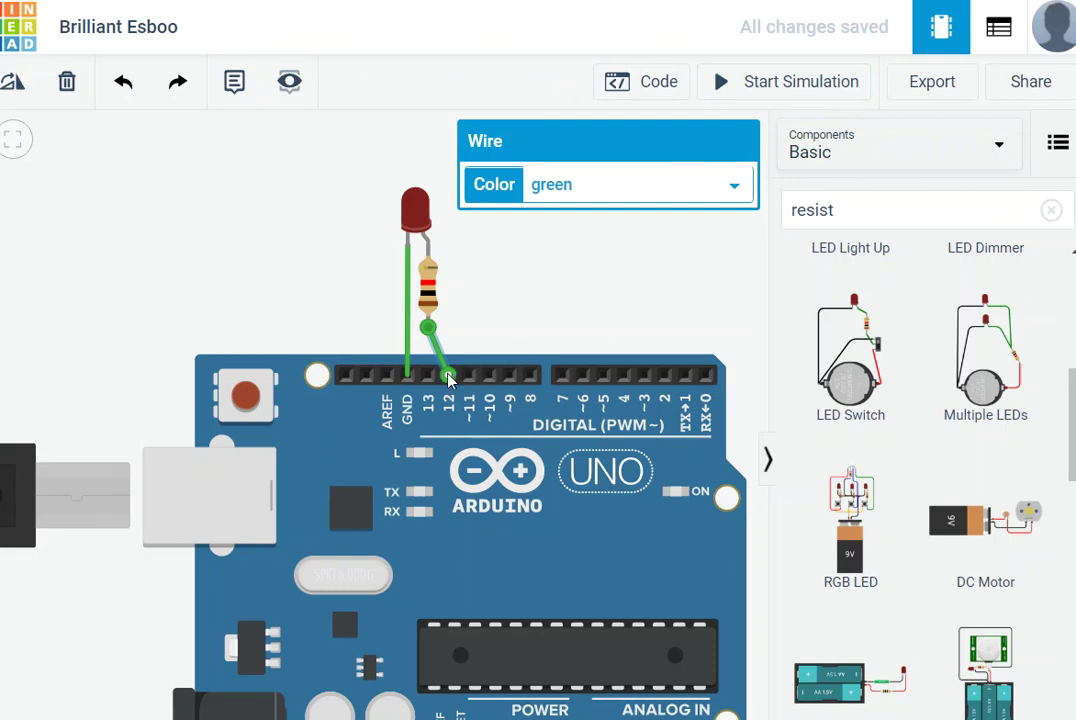
Run the simulation with the resistor wired to pin 13 to observe the LED, and stop the simulation.
left_click(540, 300)
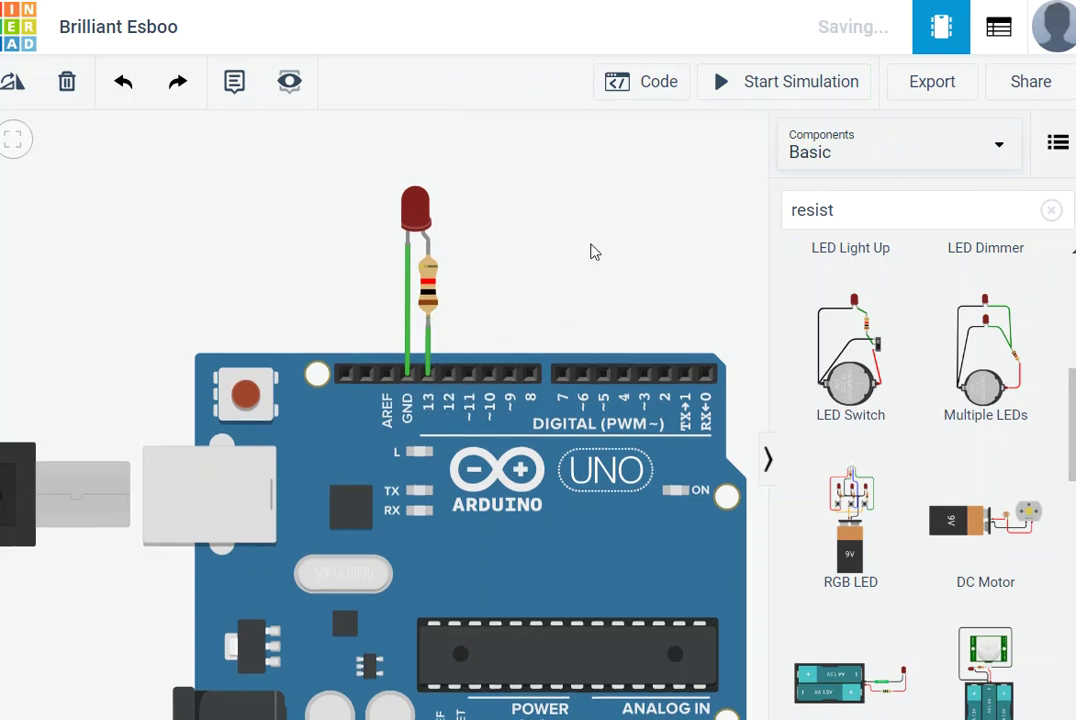
left_click(766, 86)
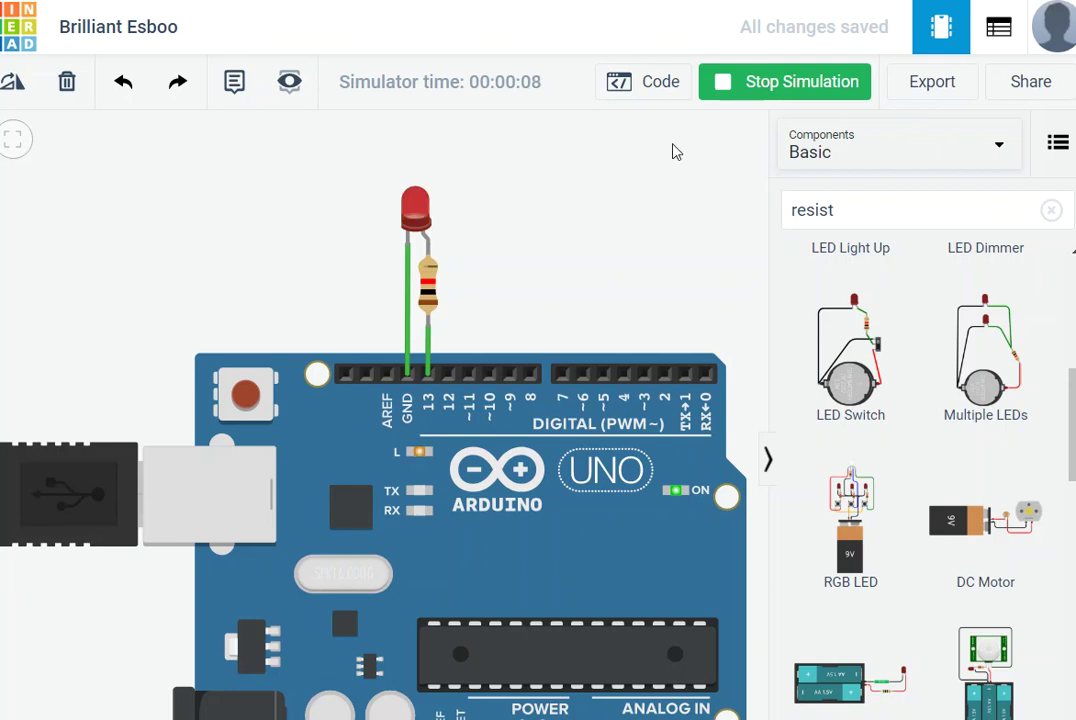
left_click(733, 92)
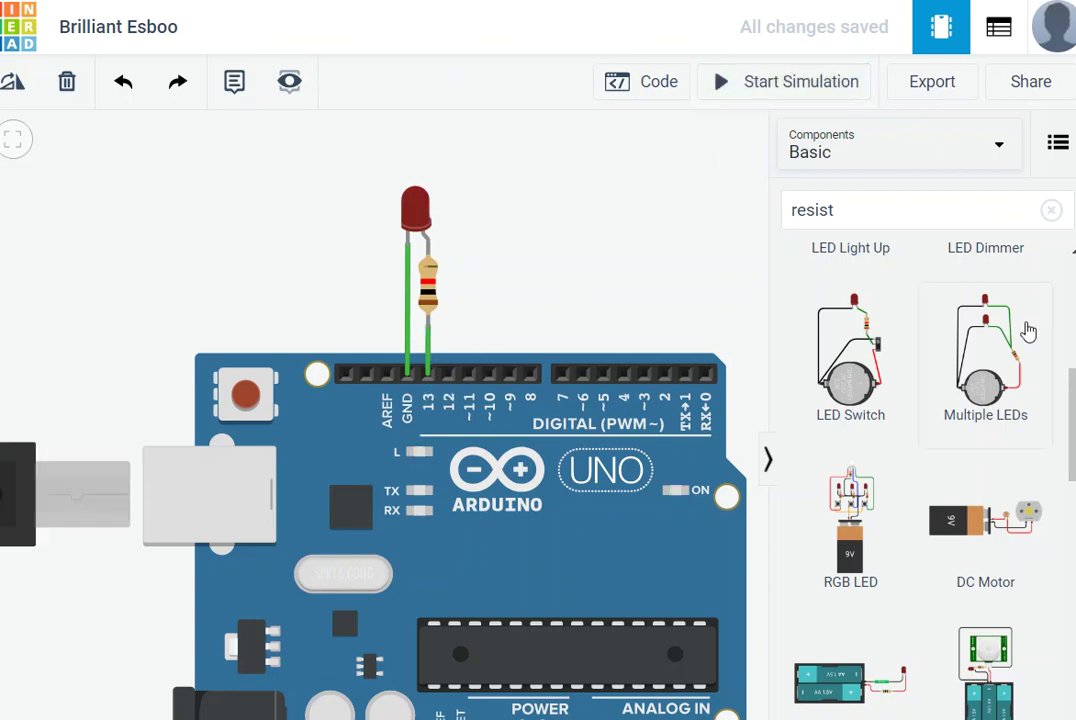
Open the Arduino code editor and switch it from Blocks to Text.
left_click(661, 90)
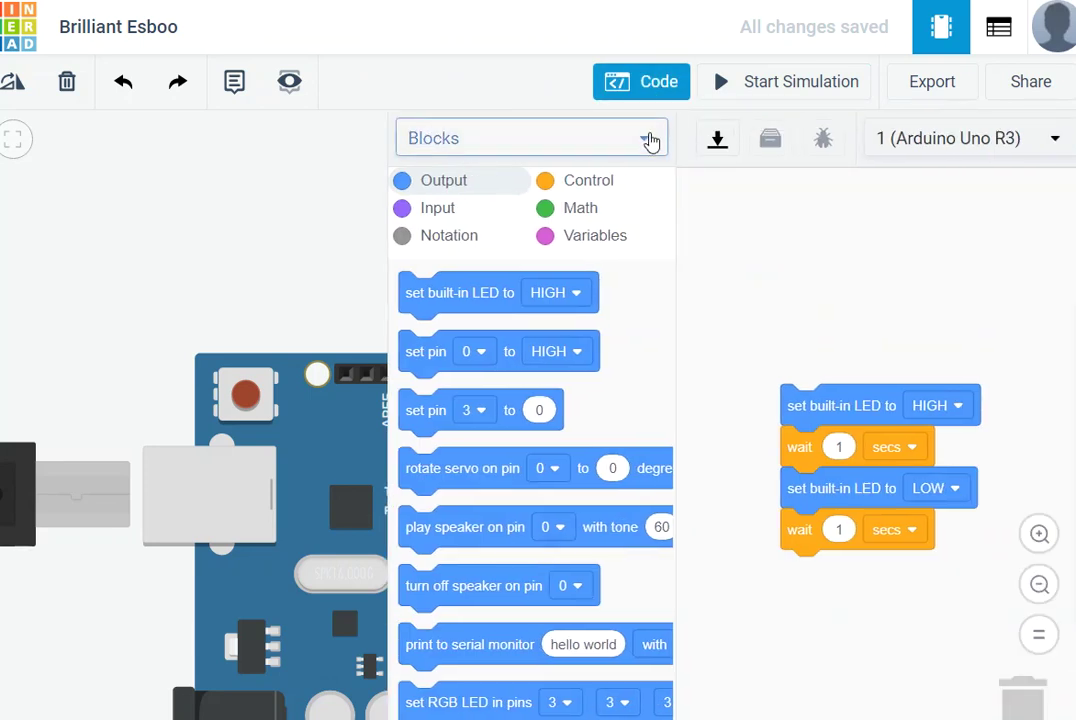
left_click(647, 143)
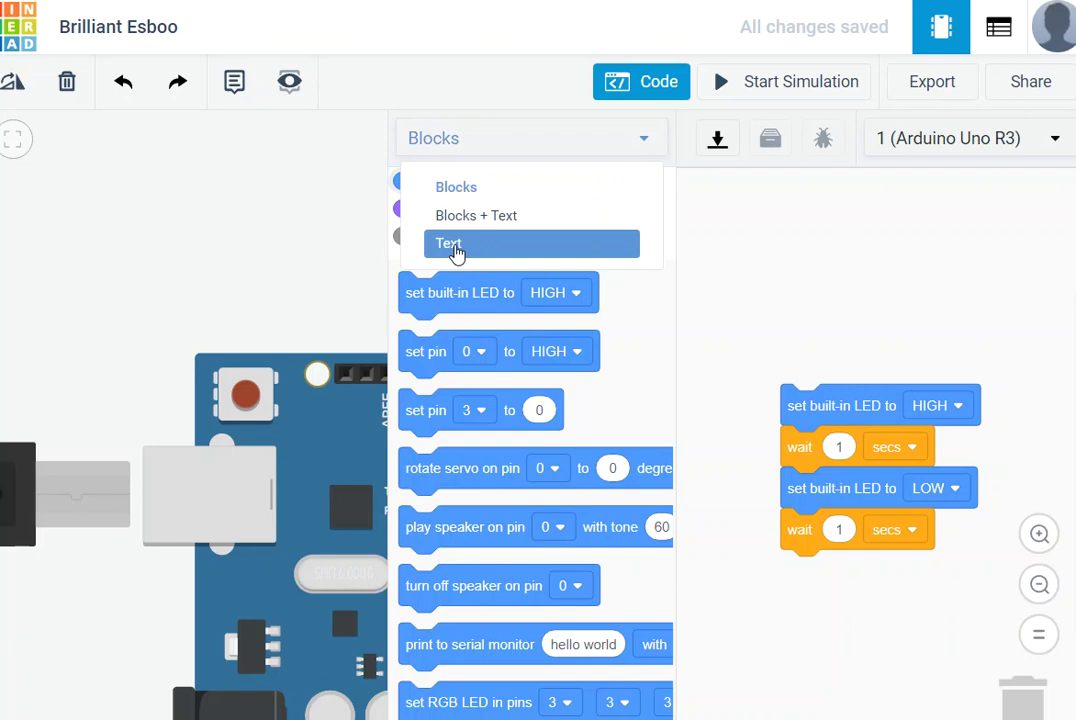
left_click(456, 250)
left_click(464, 246)
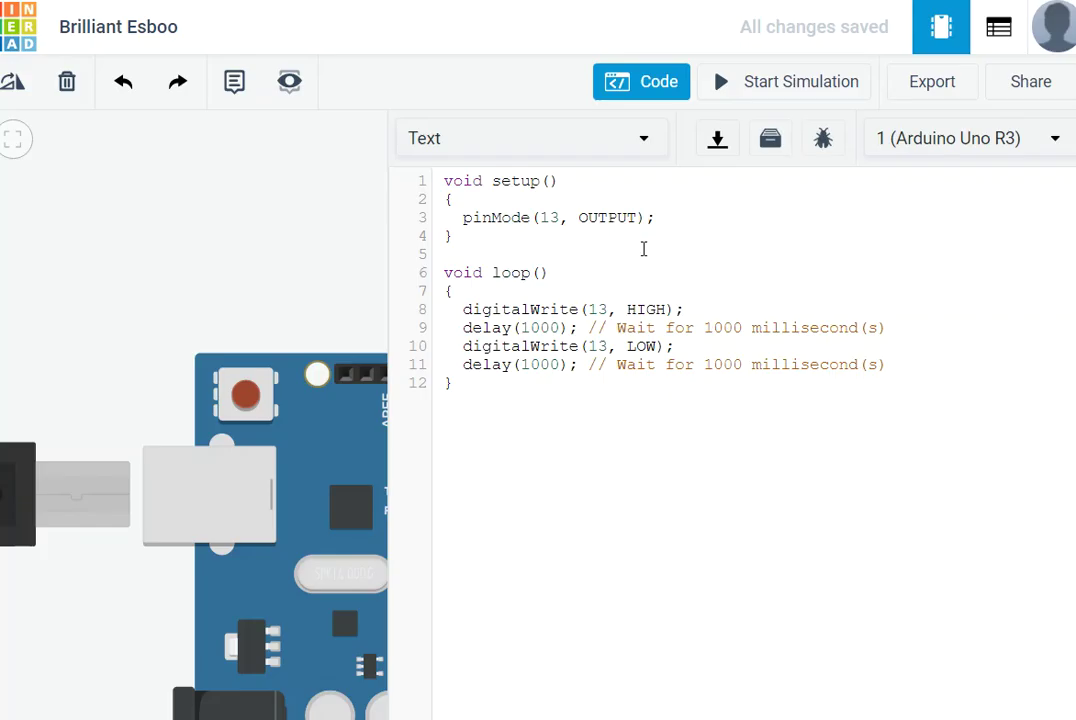
Examine the setup() function and the pin number and OUTPUT mode in its pinMode line.
left_click_drag(444, 181, 757, 422)
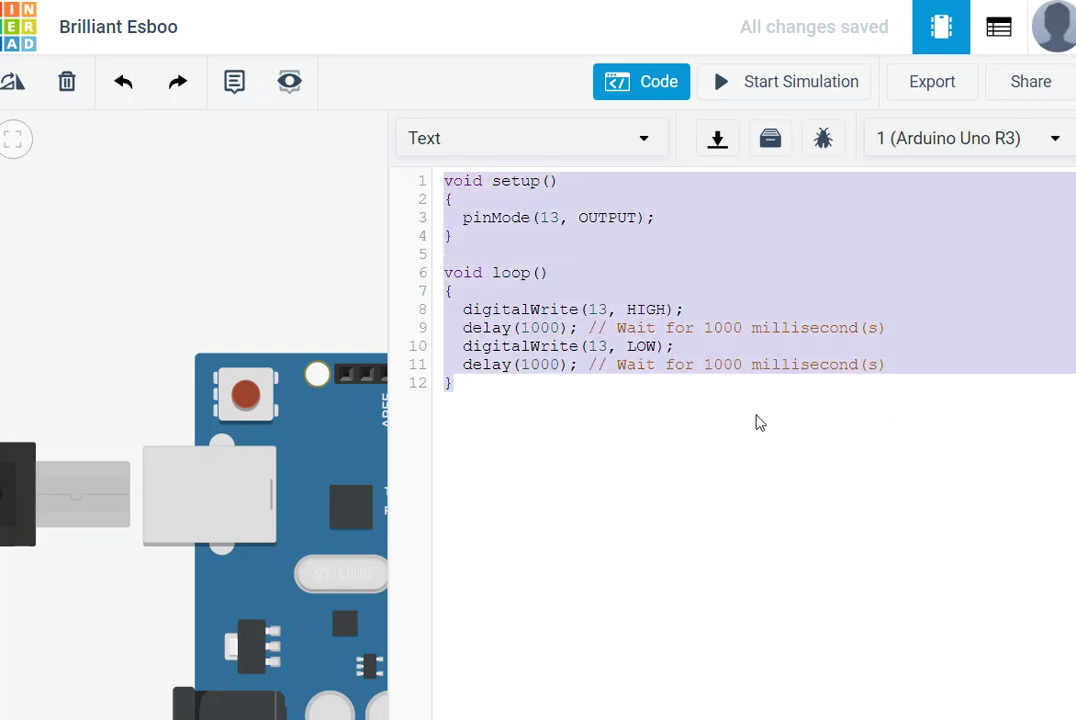
left_click(696, 470)
left_click_drag(577, 188, 439, 180)
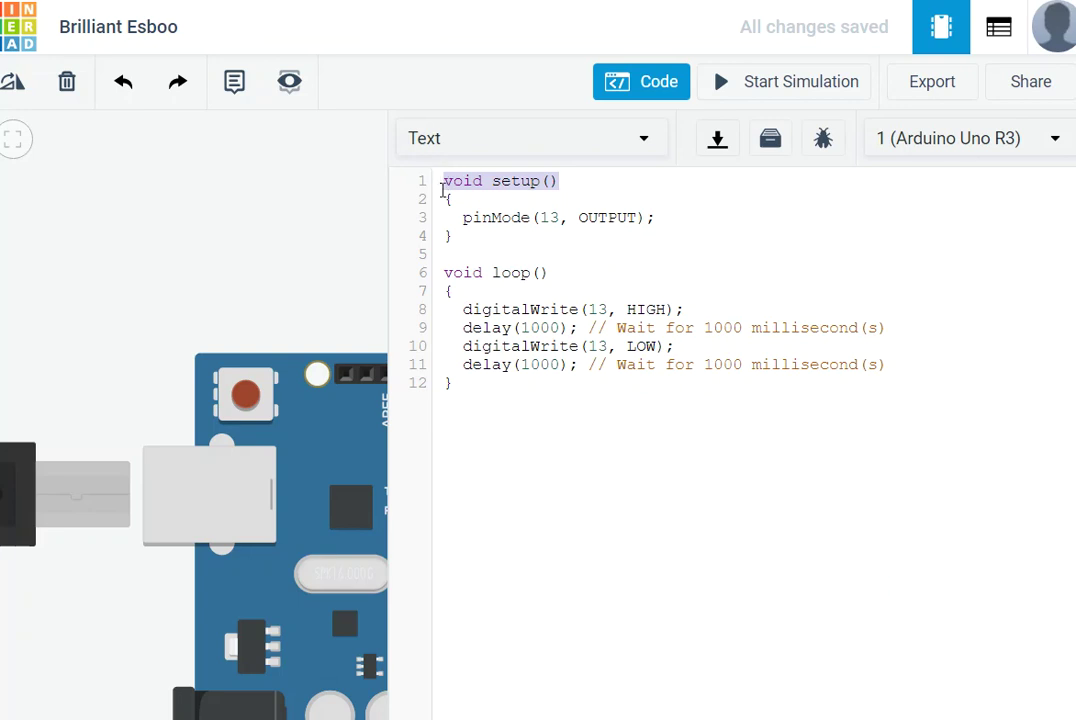
left_click(439, 180)
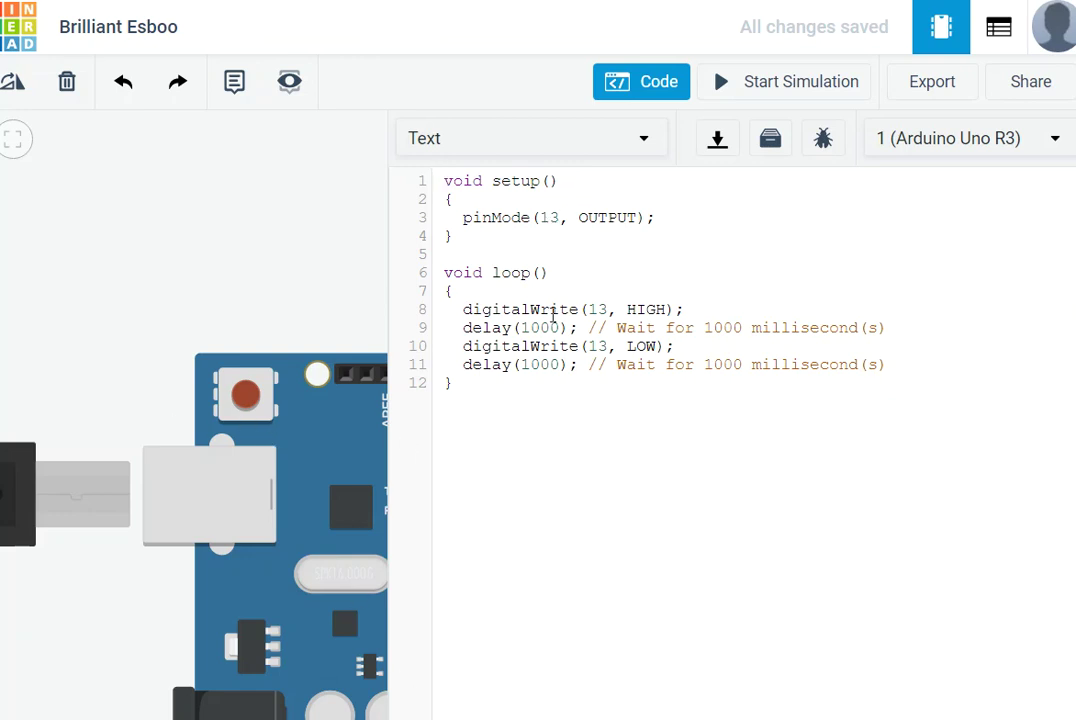
double_click(549, 217)
left_click_drag(578, 217, 637, 217)
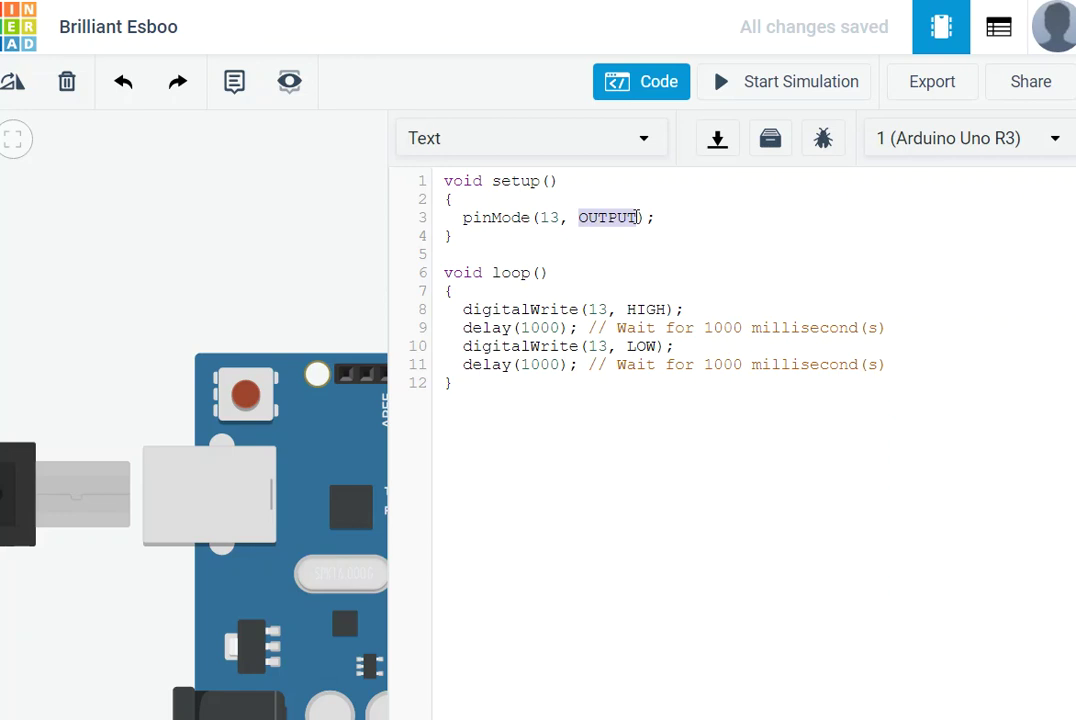
left_click(470, 235)
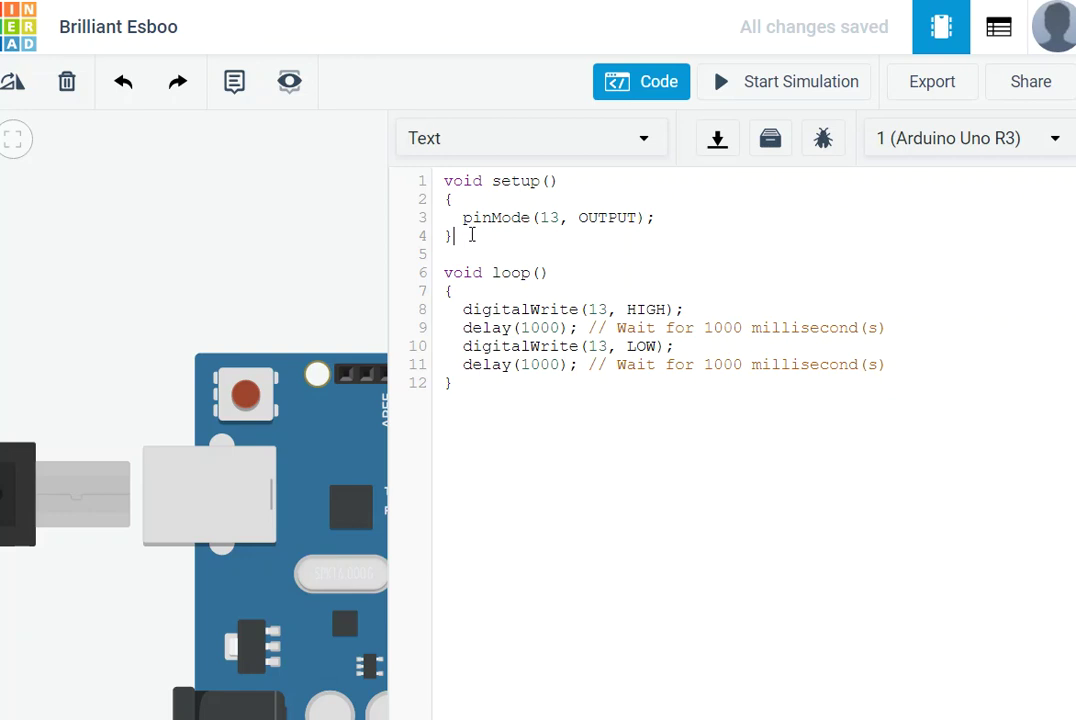
left_click_drag(440, 180, 470, 240)
left_click(475, 238)
Examine the loop() function's declaration and compare it with the setup() block above it.
left_click_drag(441, 272, 563, 272)
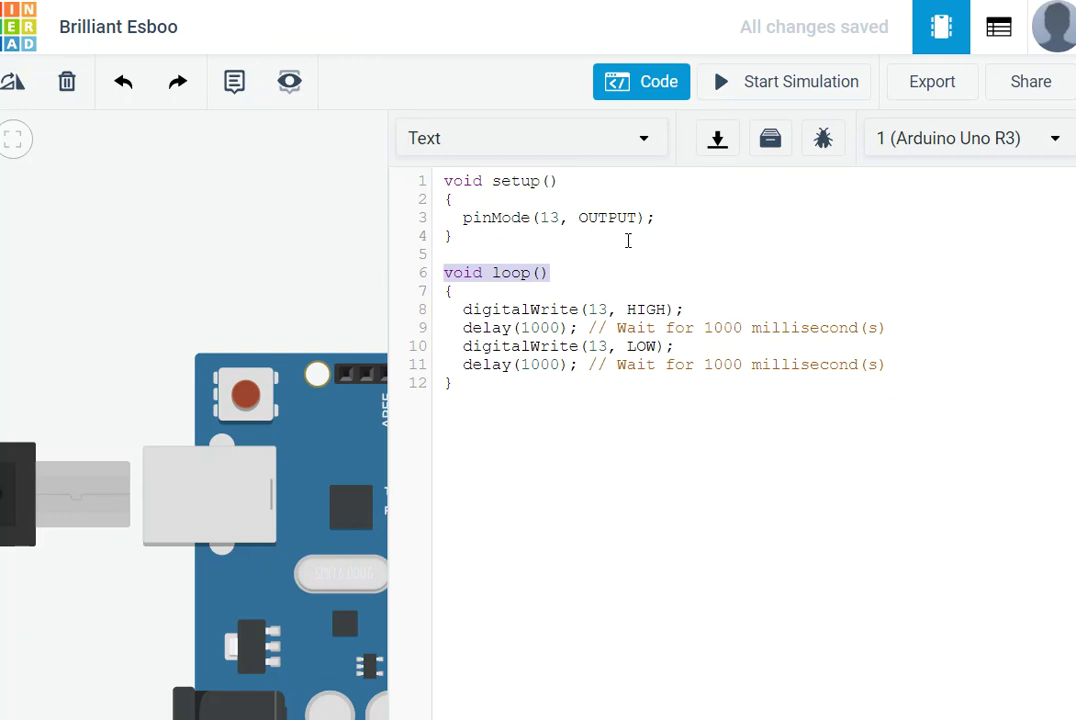
left_click(531, 272)
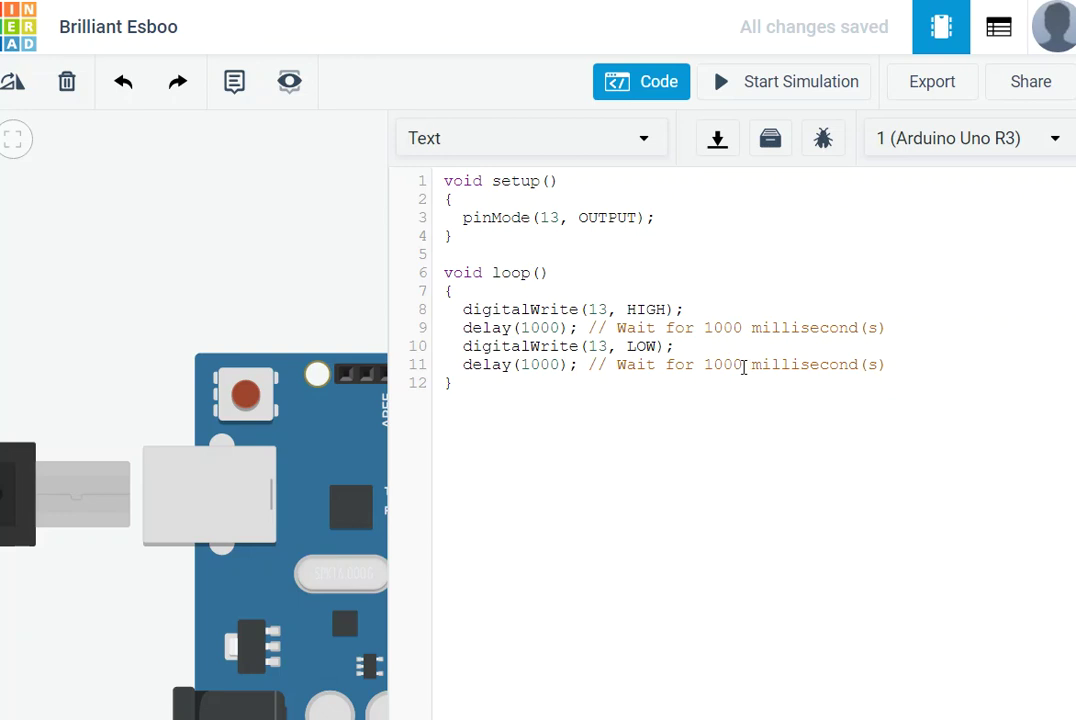
left_click(507, 390)
left_click_drag(444, 181, 672, 233)
left_click(531, 427)
Examine the digitalWrite and delay lines inside loop(), including their pin numbers, HIGH and LOW states and delay times.
left_click_drag(463, 309, 607, 309)
left_click_drag(463, 309, 579, 312)
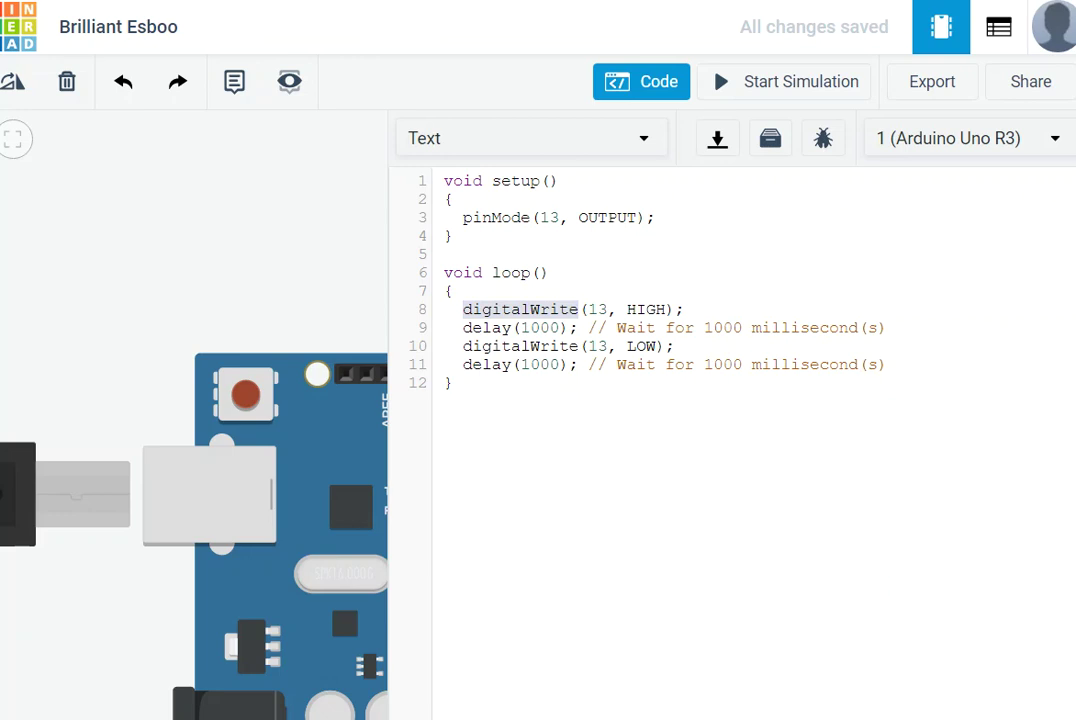
left_click(575, 310)
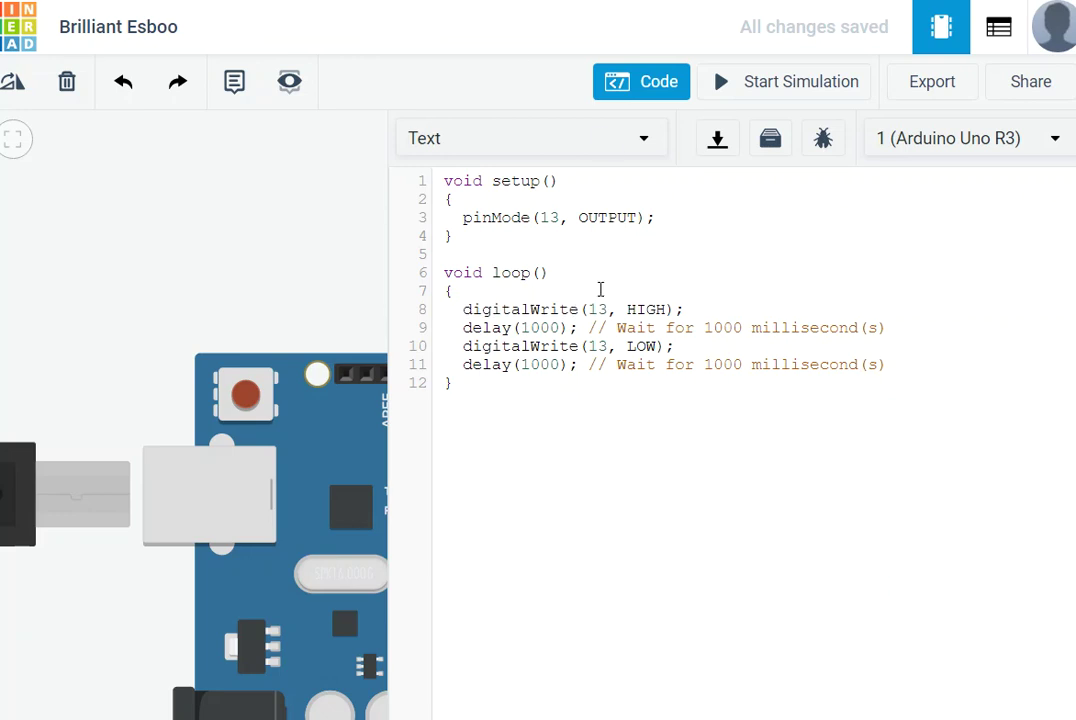
left_click_drag(608, 310, 587, 310)
left_click(669, 310)
left_click_drag(557, 328, 521, 328)
left_click(677, 328)
left_click_drag(466, 330, 578, 331)
left_click(461, 337)
left_click_drag(463, 328, 524, 329)
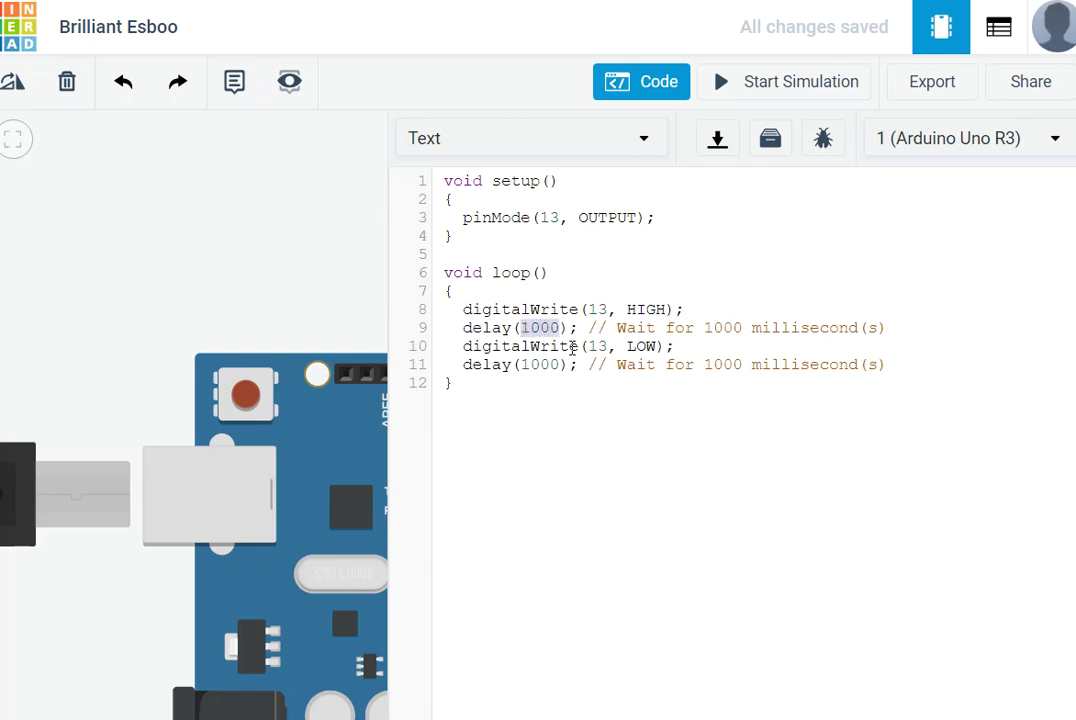
left_click(655, 348)
left_click(593, 380)
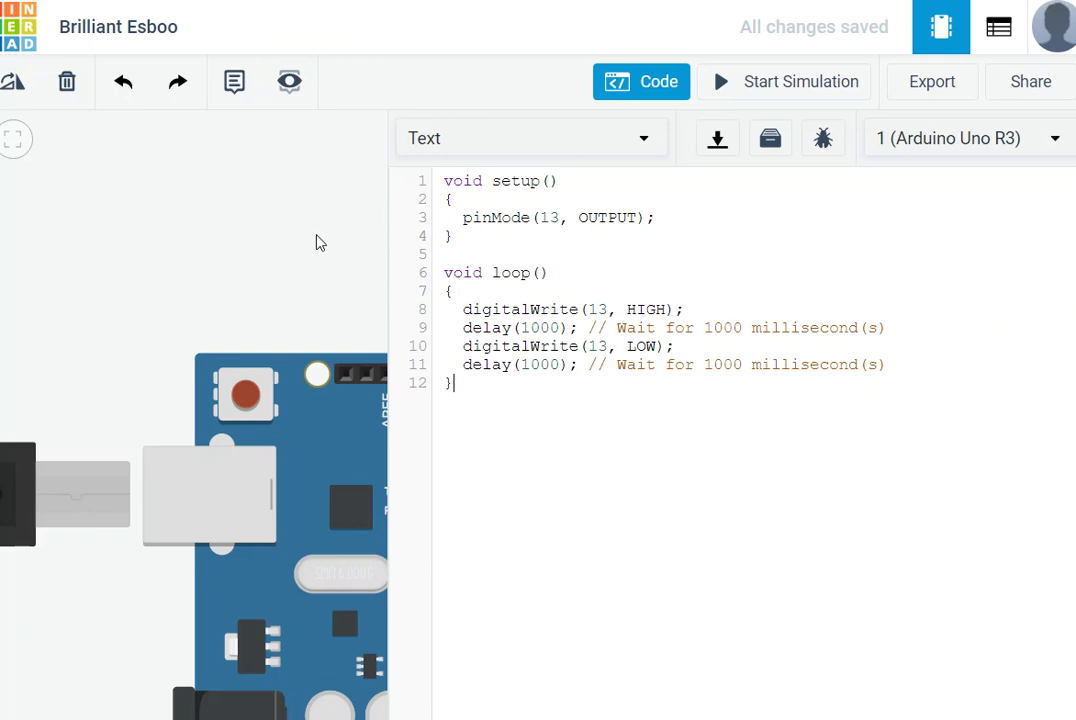
Run the simulation with the LED in view beside the code, and stop it.
left_click(748, 88)
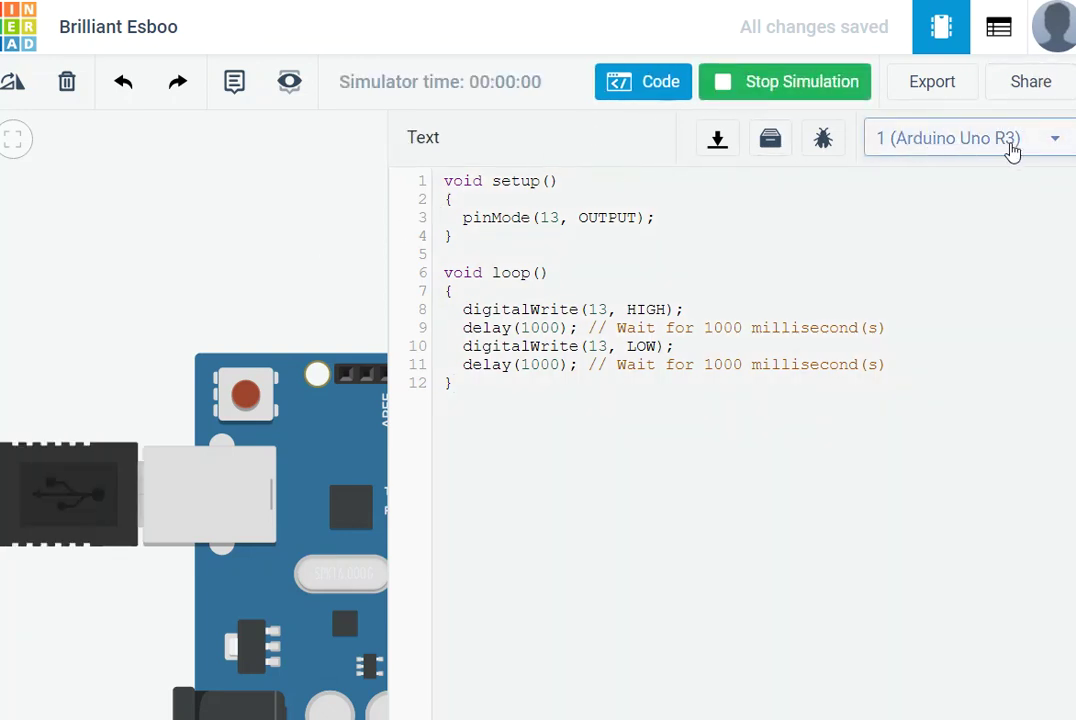
left_click_drag(365, 266, 97, 251)
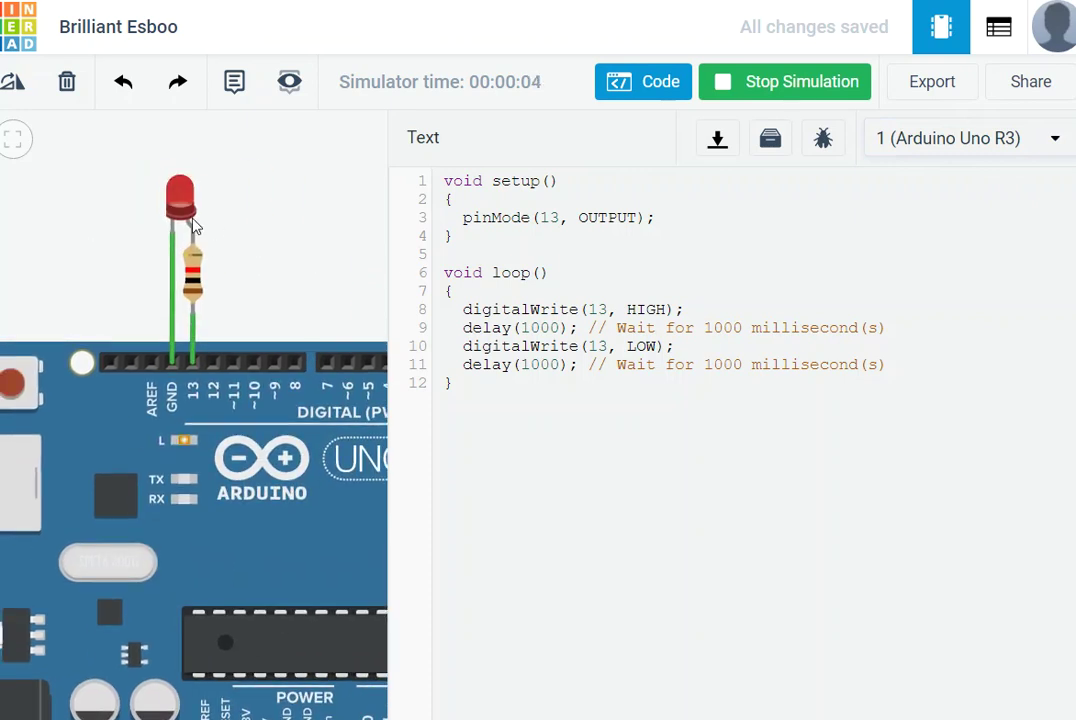
left_click(750, 84)
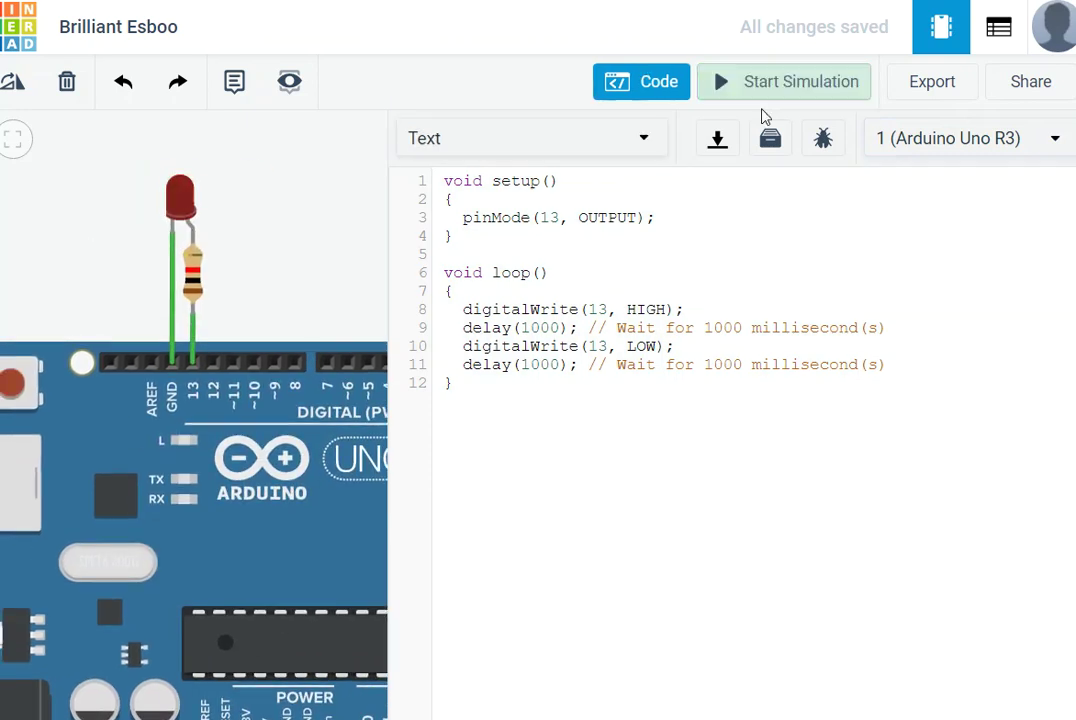
Set the delay after the LOW digitalWrite to 5000.
left_click(521, 328)
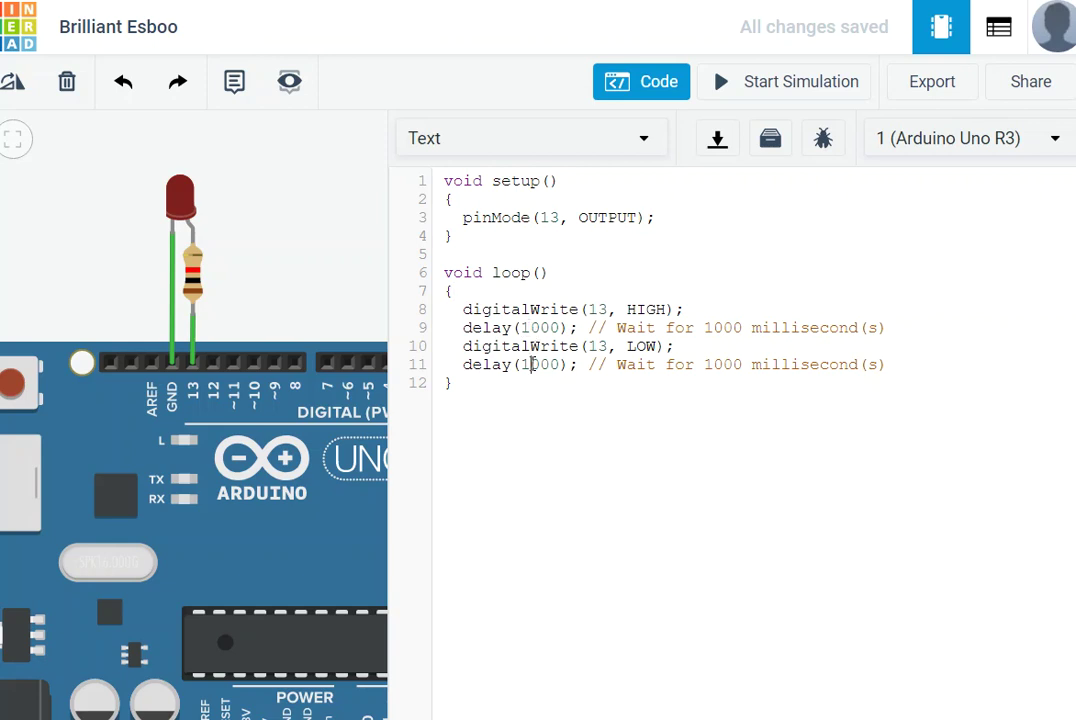
left_click(524, 364)
key("Delete")
type("5")
left_click_drag(625, 346, 650, 347)
left_click(598, 413)
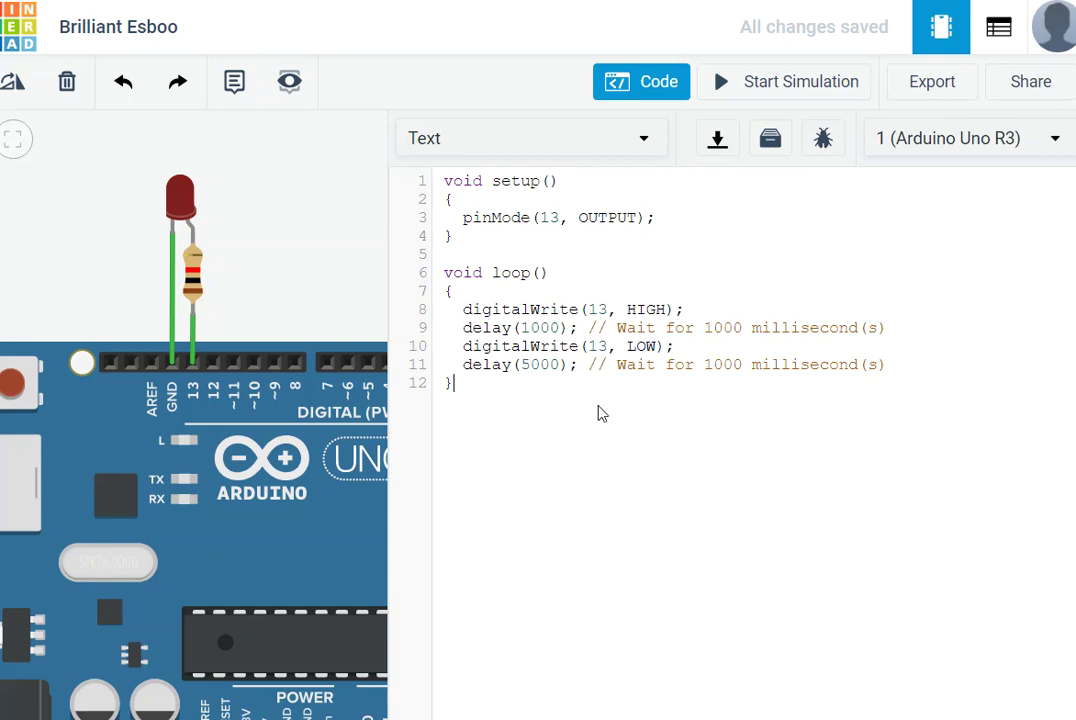
Run the simulation to observe the LED with the longer off time, and stop it.
left_click(730, 85)
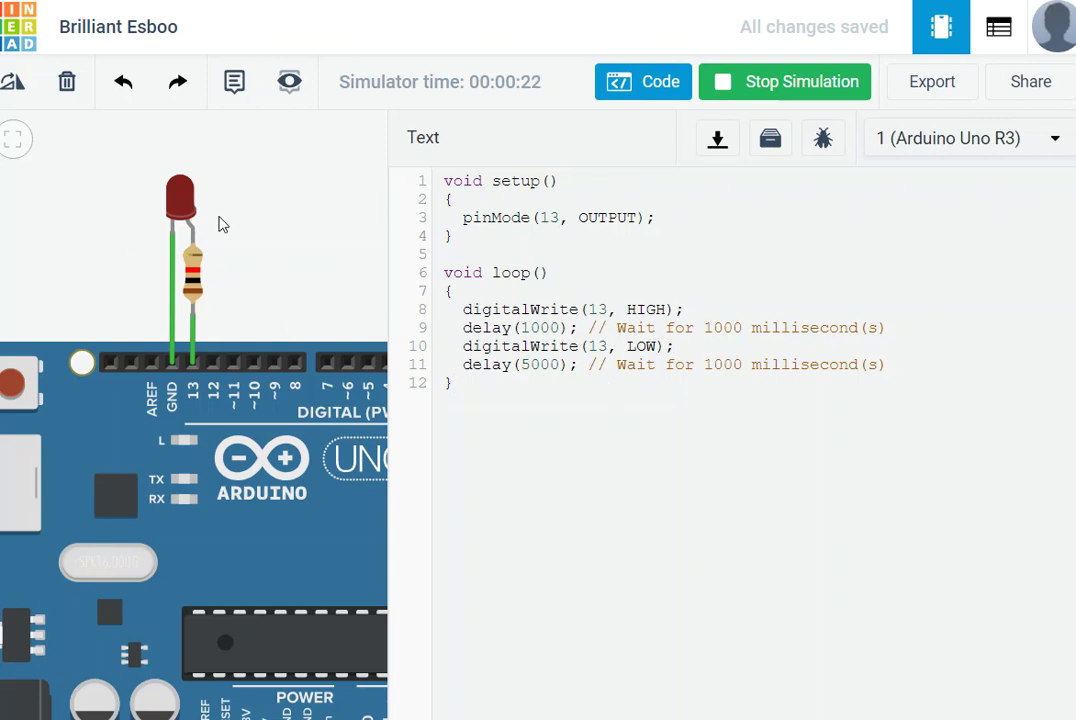
left_click(502, 364)
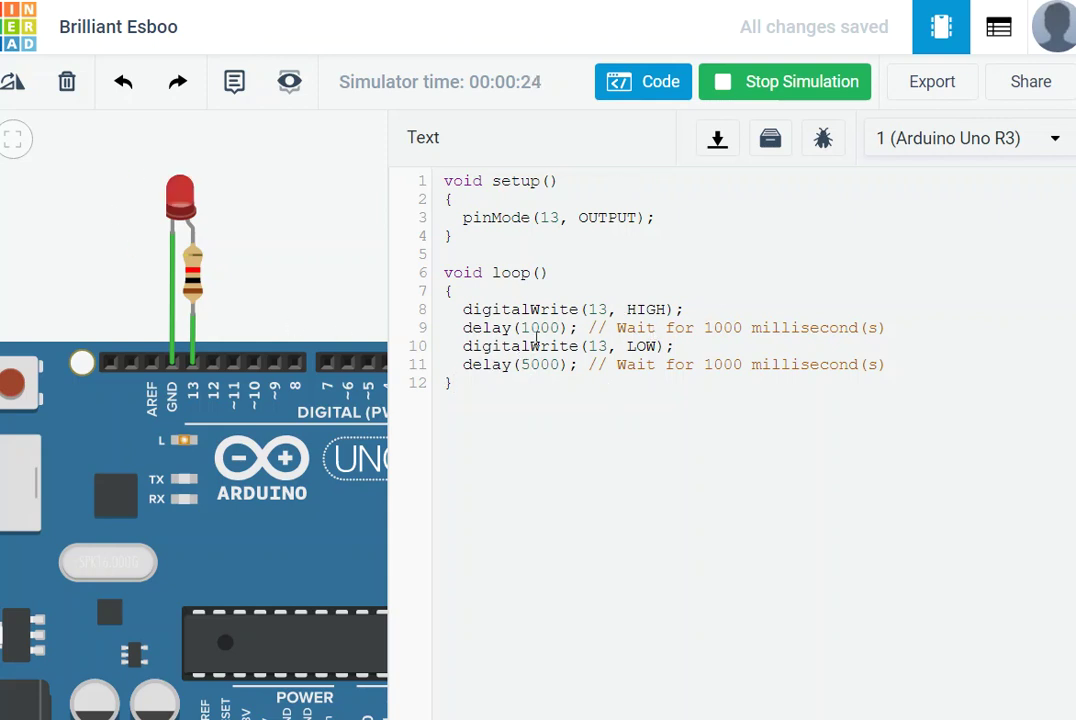
left_click(521, 328)
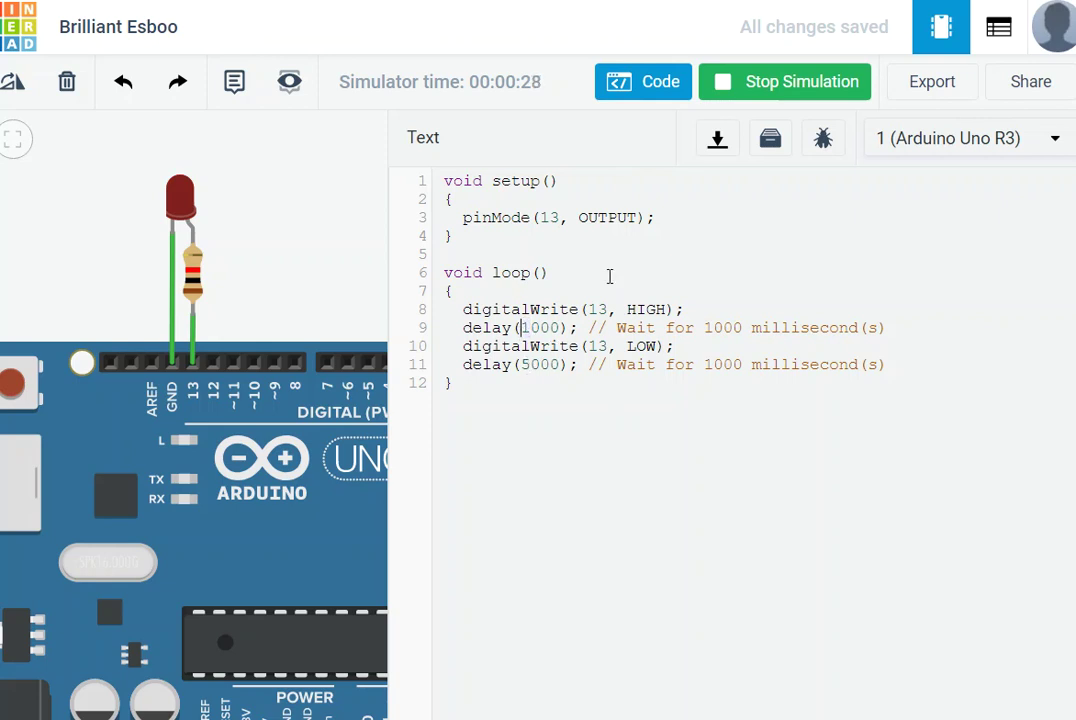
left_click(769, 82)
Set the delay after the HIGH digitalWrite to 5000 and the delay after the LOW digitalWrite to 1000.
left_click_drag(520, 327, 525, 326)
type("5")
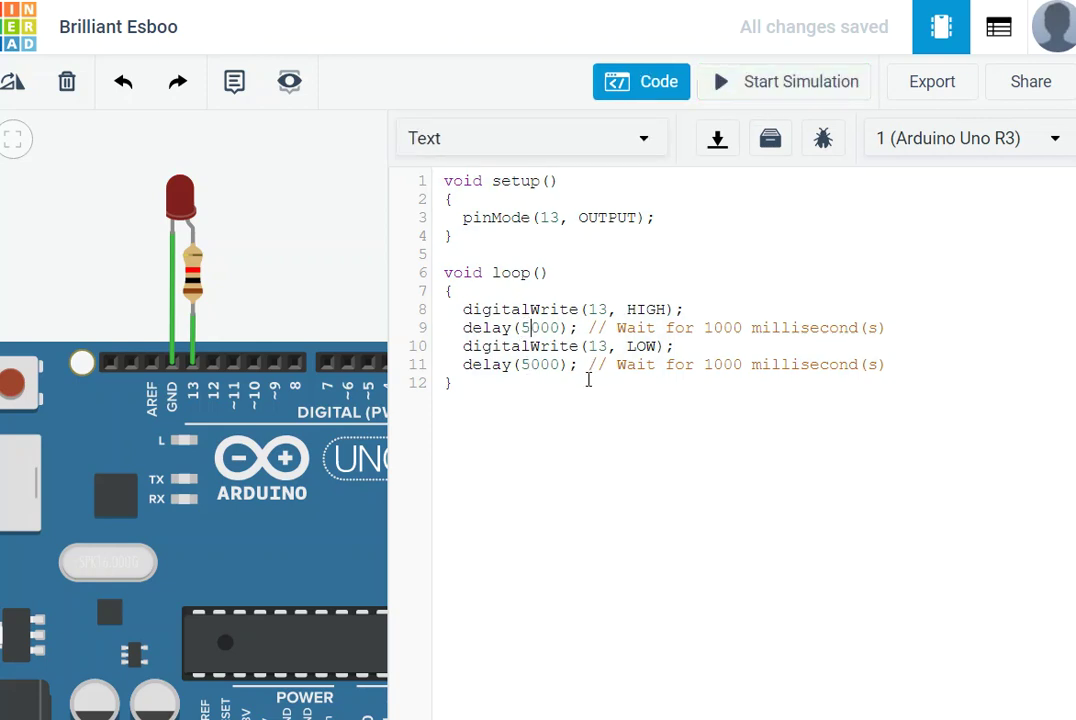
left_click(527, 364)
left_click_drag(527, 364, 519, 364)
type("1")
left_click_drag(560, 364, 527, 364)
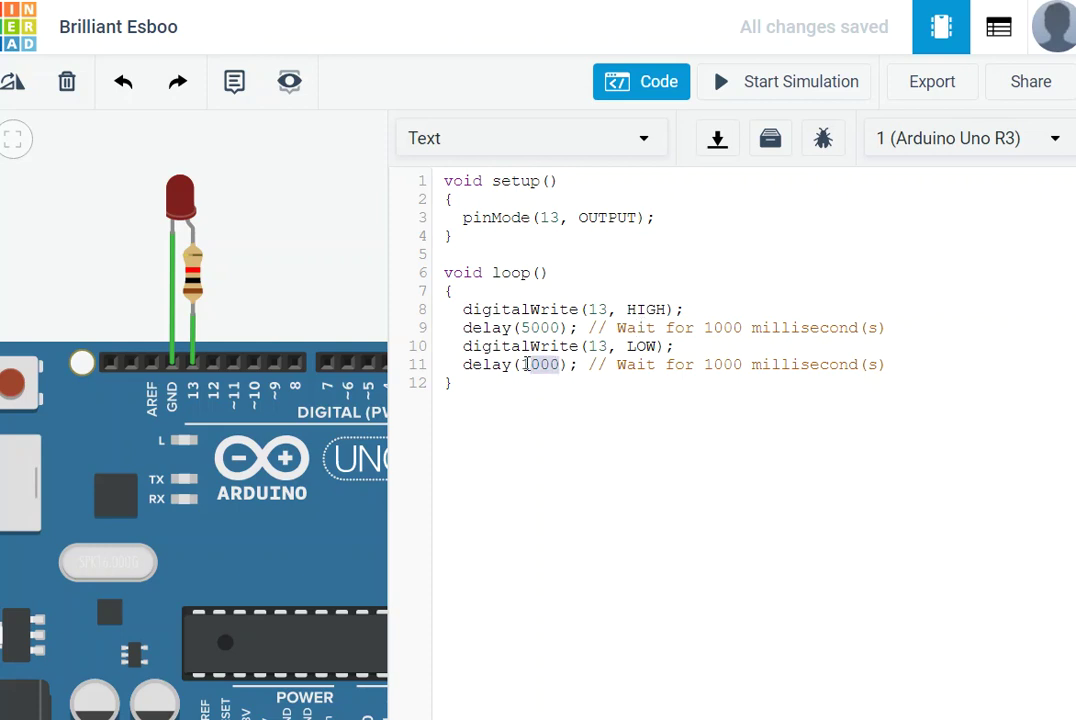
left_click(545, 386)
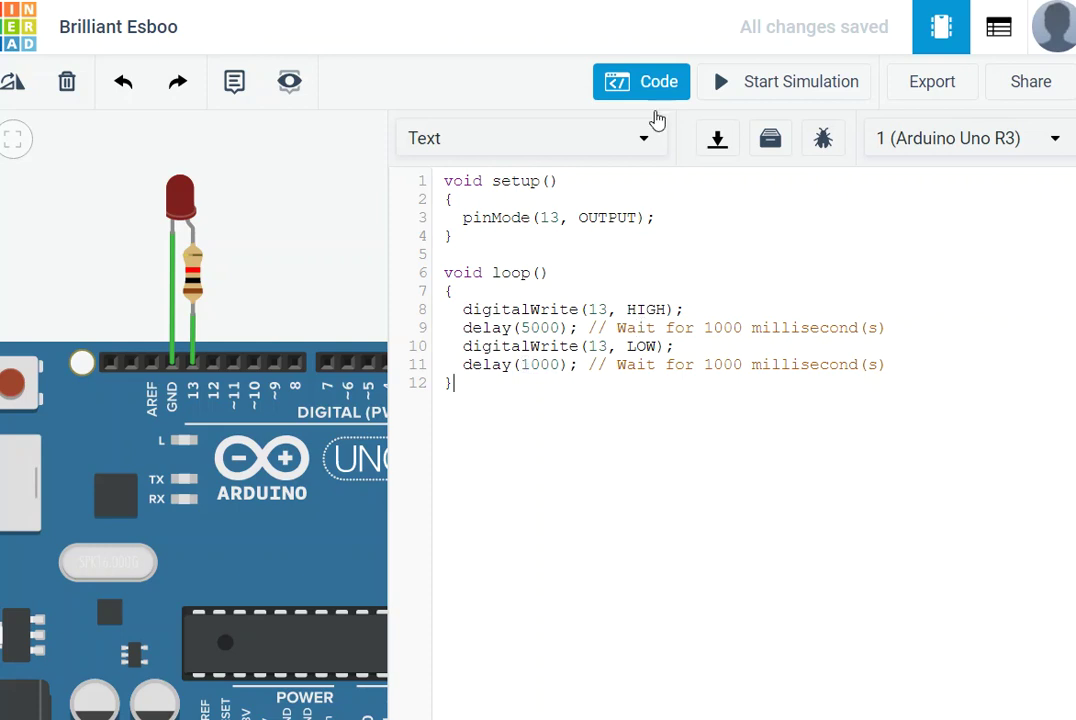
Run the simulation to observe the LED with the longer on time, and stop it.
left_click(807, 90)
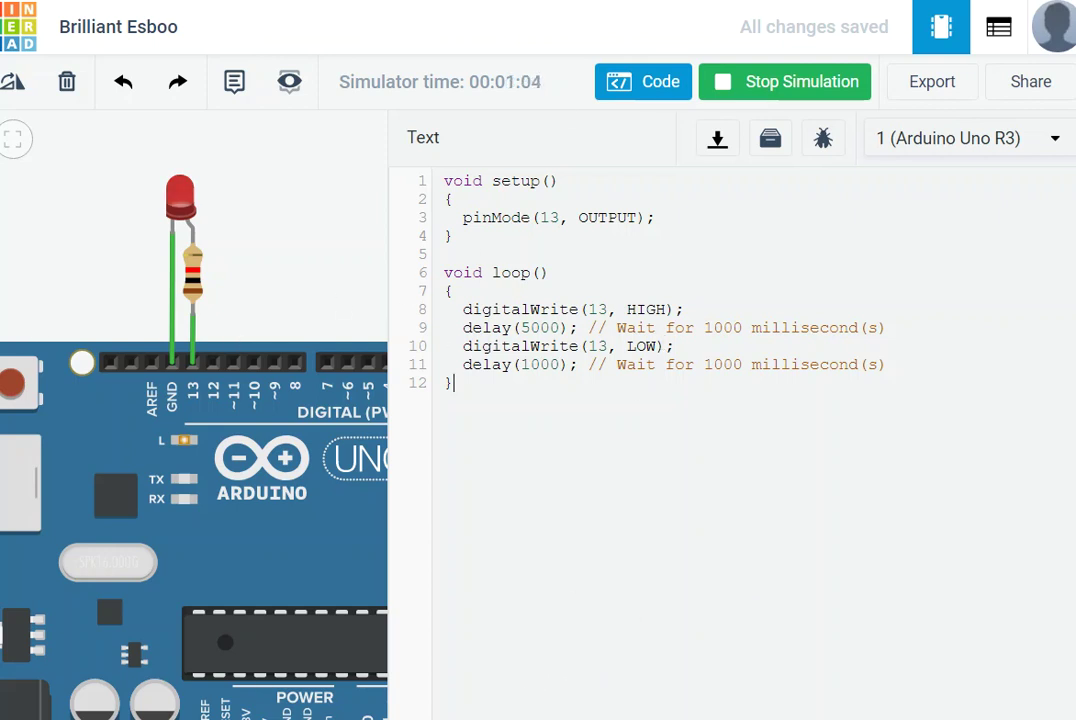
left_click(562, 216)
left_click(781, 92)
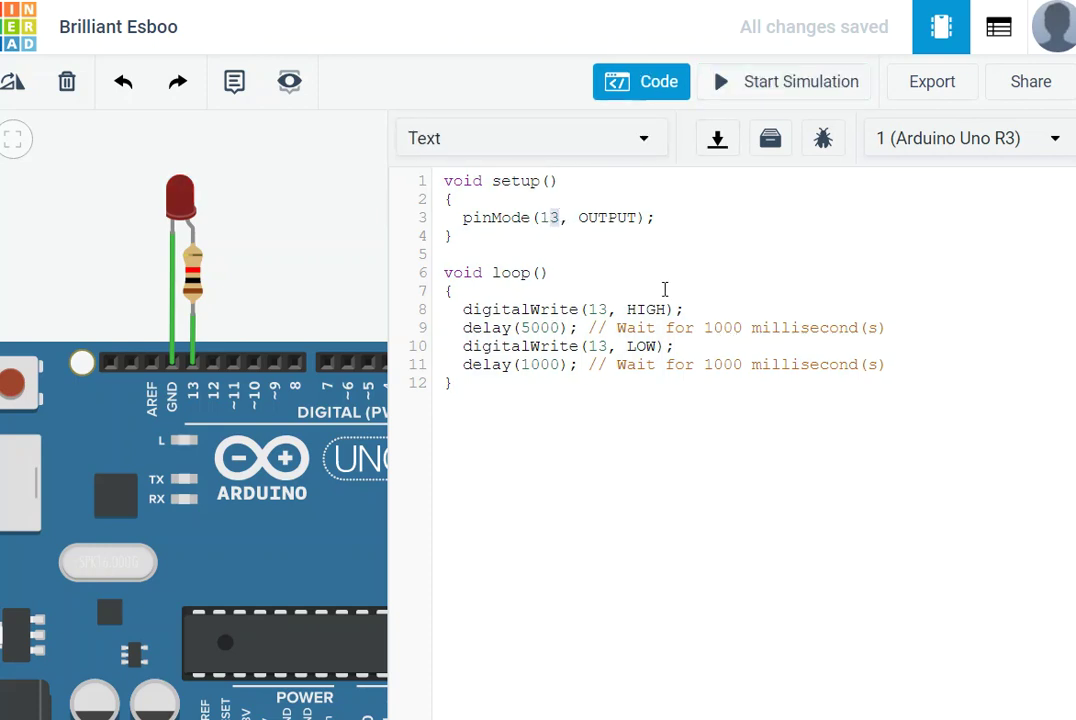
Change the pin number to 12 in the pinMode line and both digitalWrite lines.
left_click(560, 216)
key("BackSpace")
type("2")
left_click(601, 309)
double_click(601, 309)
type("12")
double_click(601, 346)
type("12")
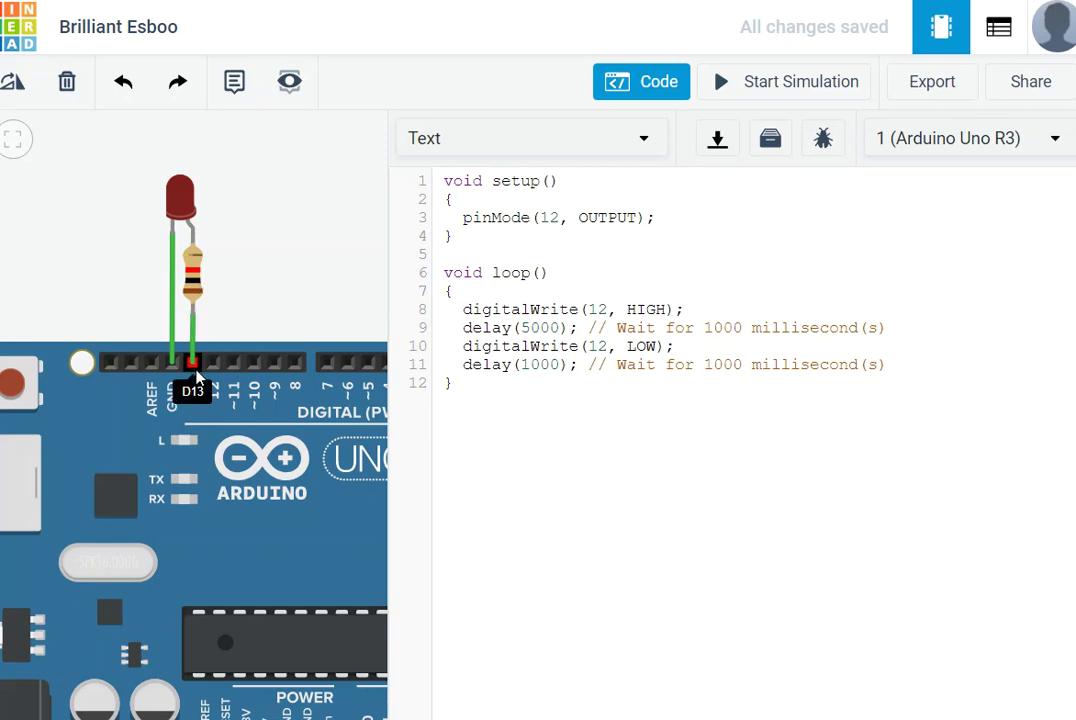
Run the simulation with the code on pin 12 and the wire on pin 13, check the HIGH line and delay, and stop it.
left_click(792, 95)
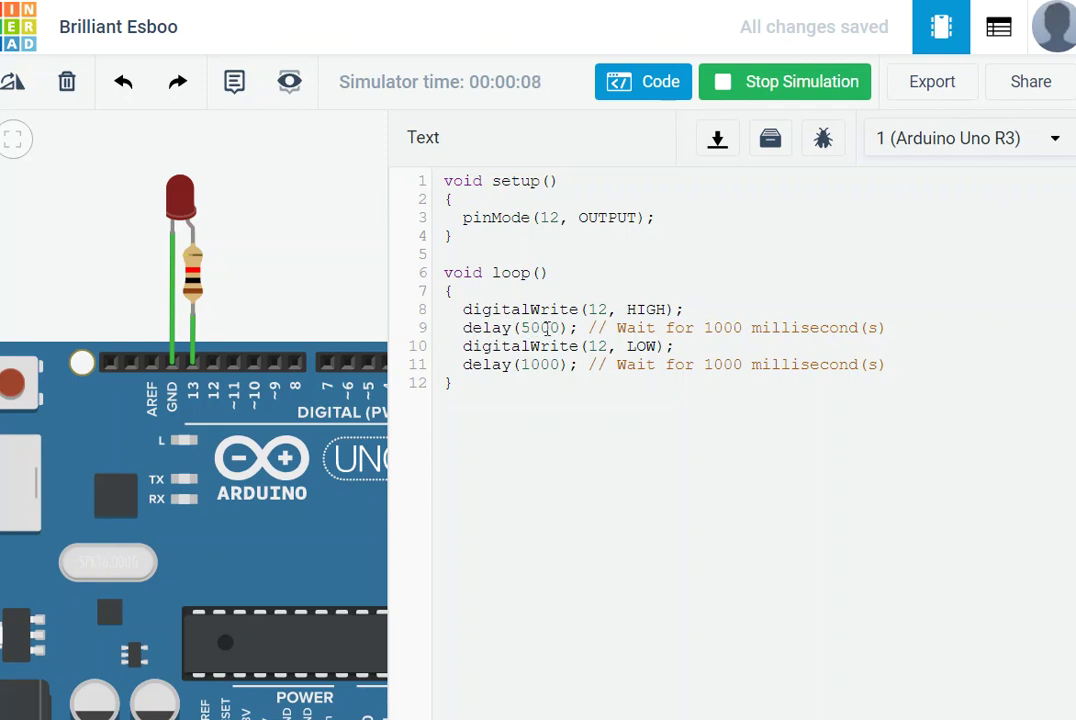
left_click_drag(668, 310, 622, 310)
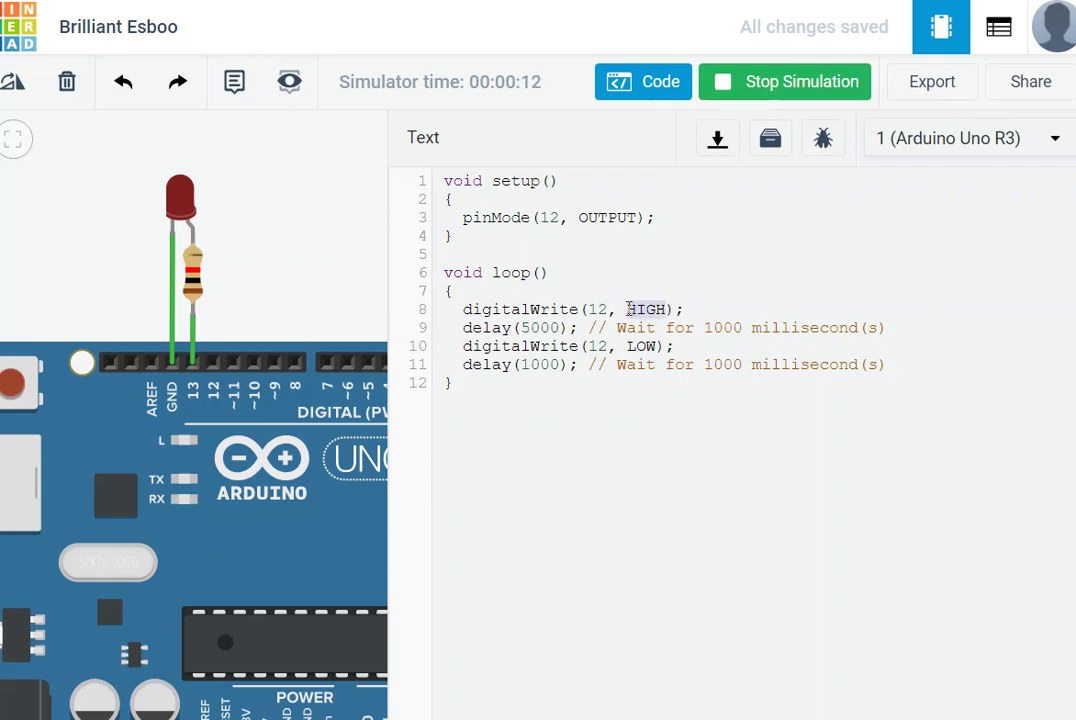
left_click_drag(541, 328, 516, 328)
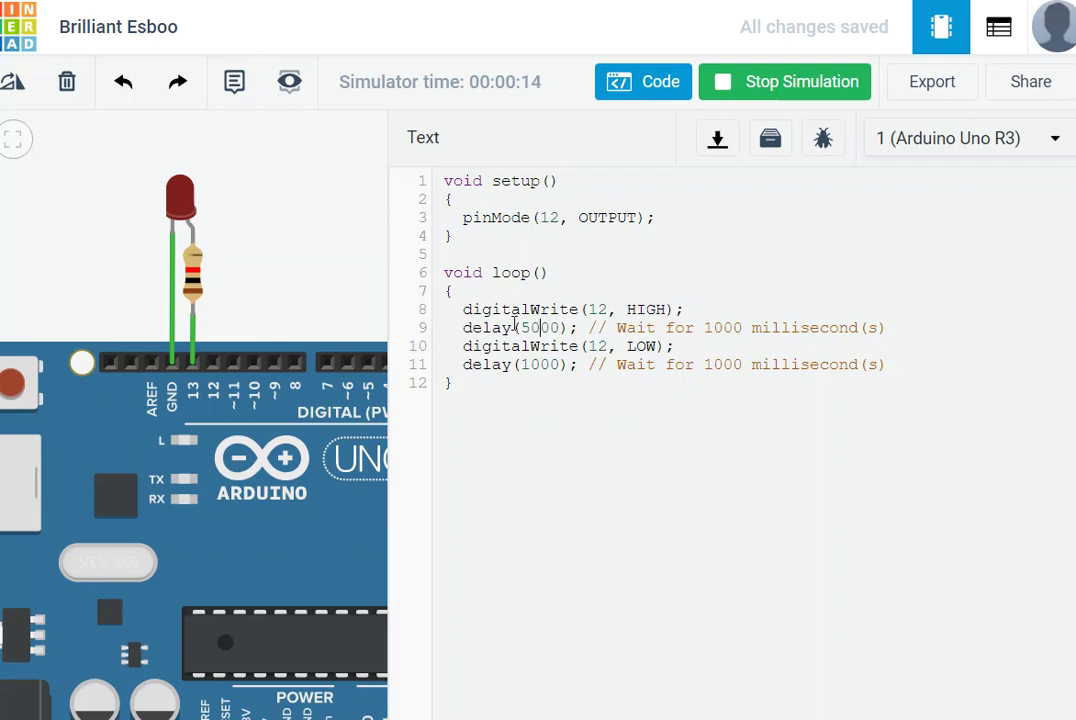
left_click(829, 89)
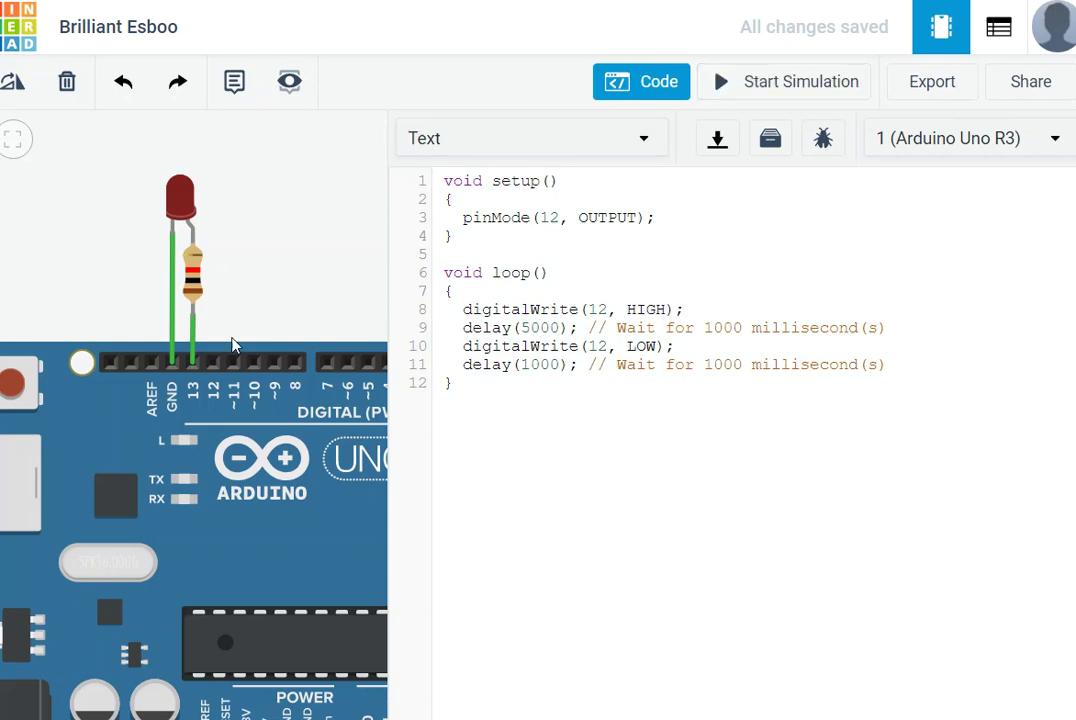
Move the resistor's wire from pin 13 to pin 12 to match the code, and start the simulation.
left_click(196, 355)
left_click_drag(560, 217, 543, 216)
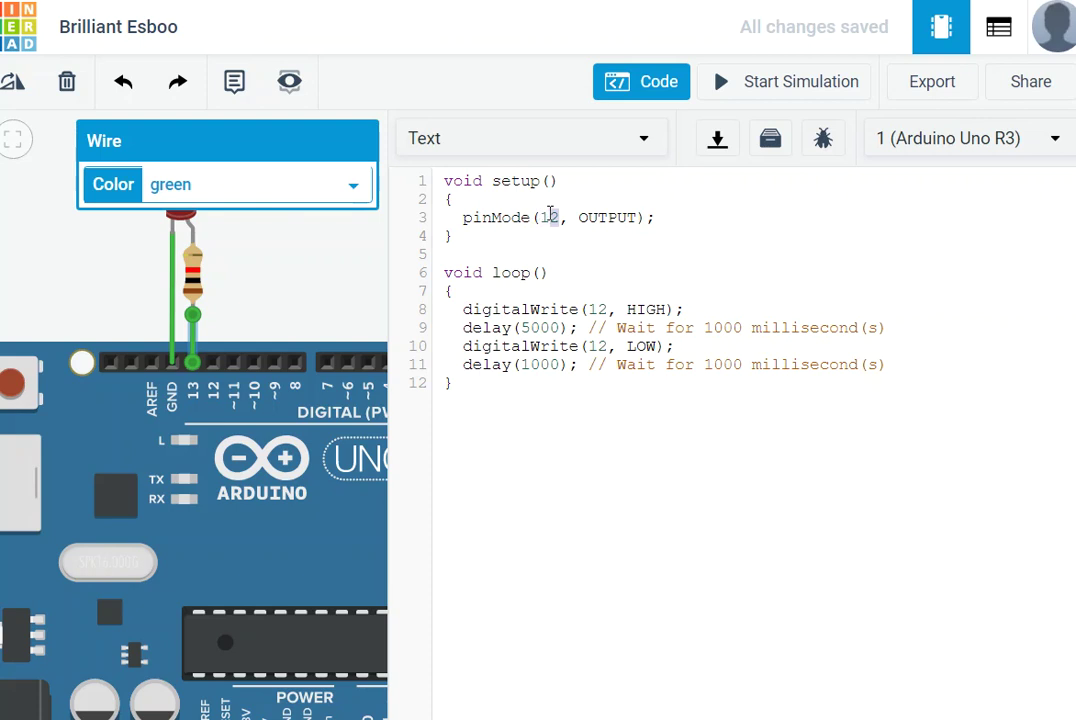
left_click_drag(549, 213, 542, 215)
left_click(258, 316)
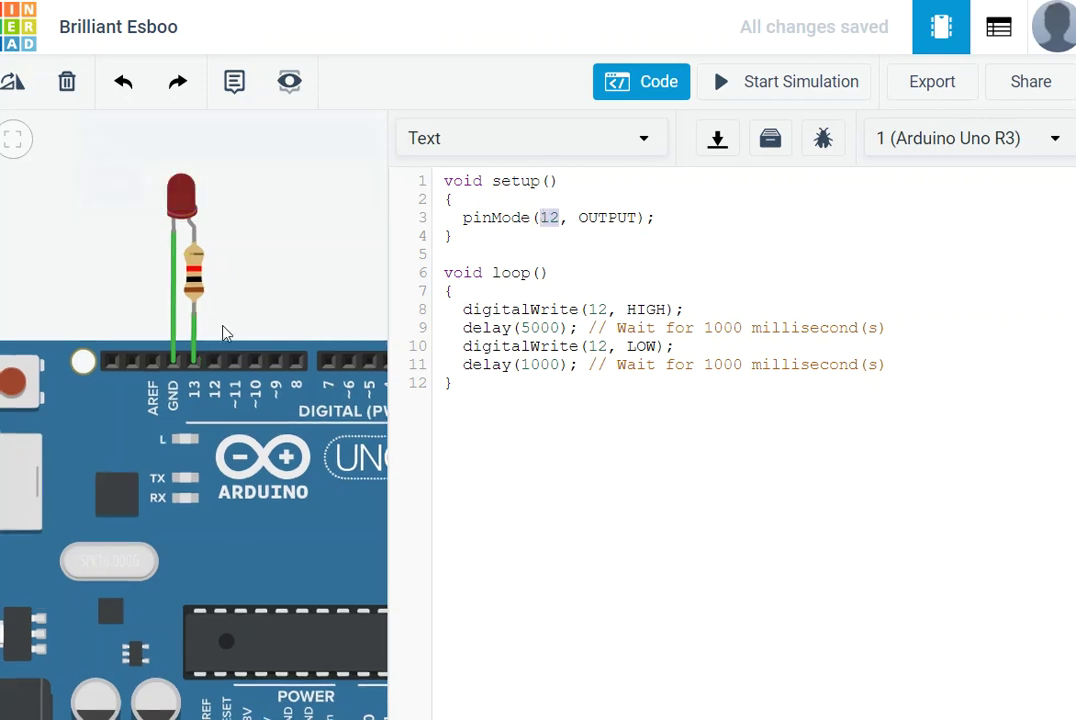
left_click_drag(193, 358, 214, 365)
left_click(295, 314)
left_click(804, 403)
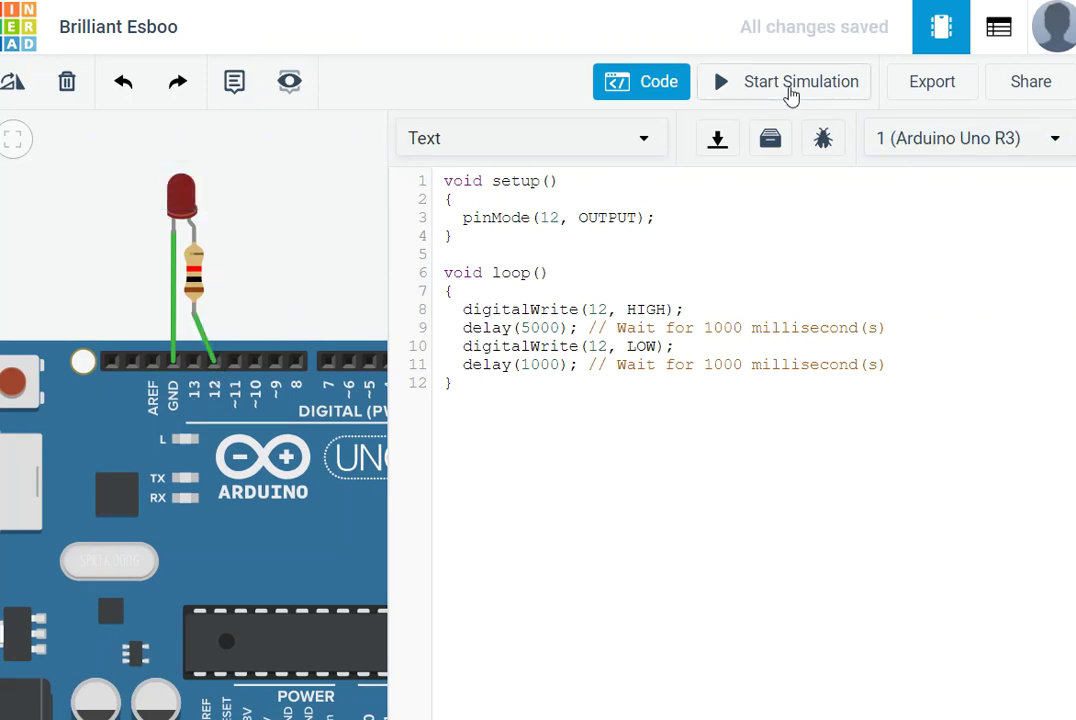
left_click(790, 88)
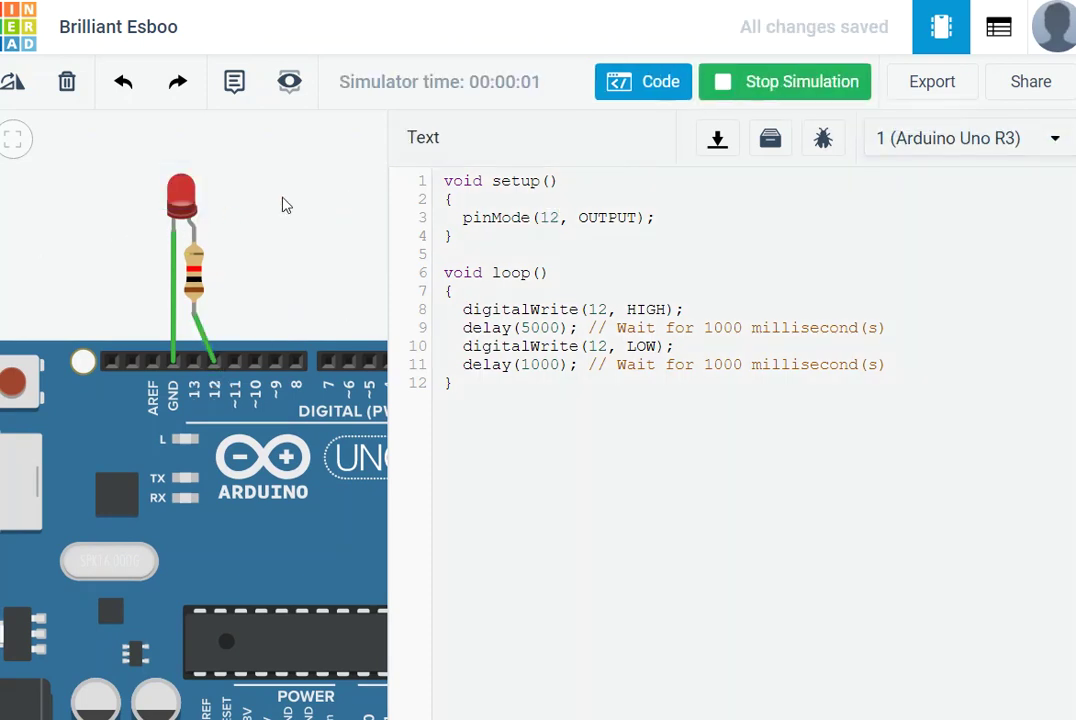